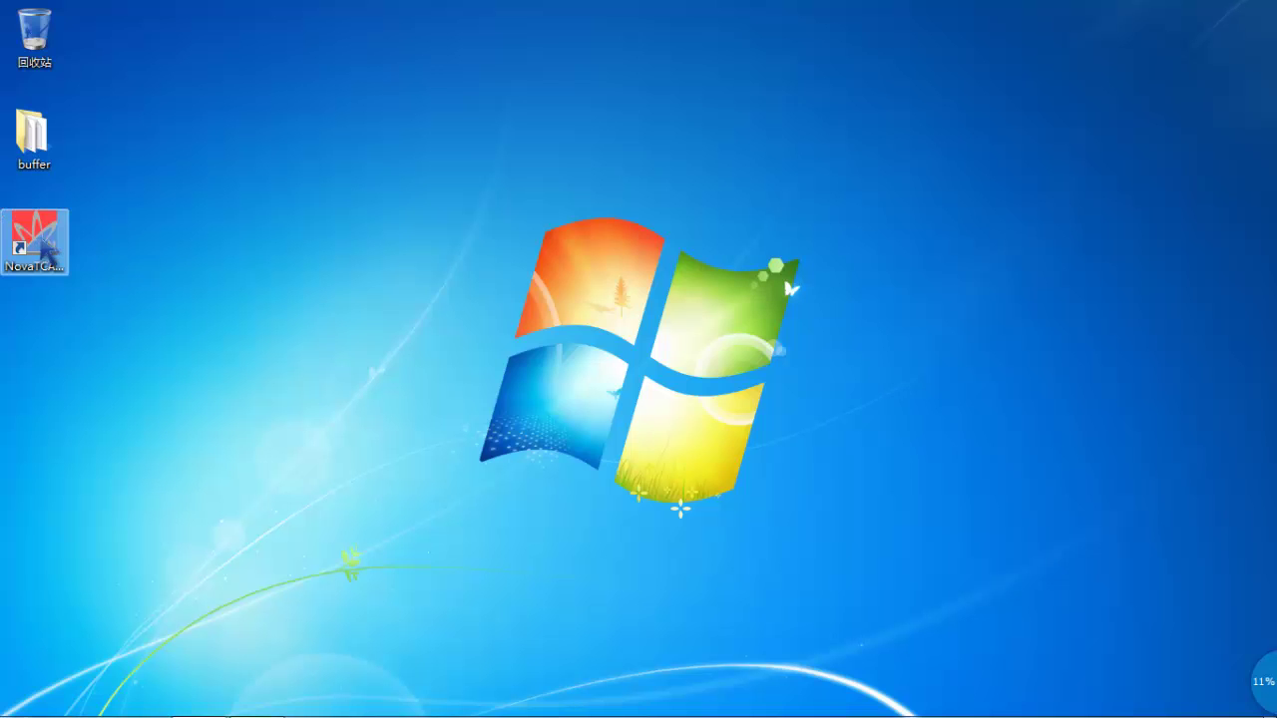
Launch MaskEditor from the NovaTCAD launcher and open the racetrack.cut mask layout.
double_click(45, 252)
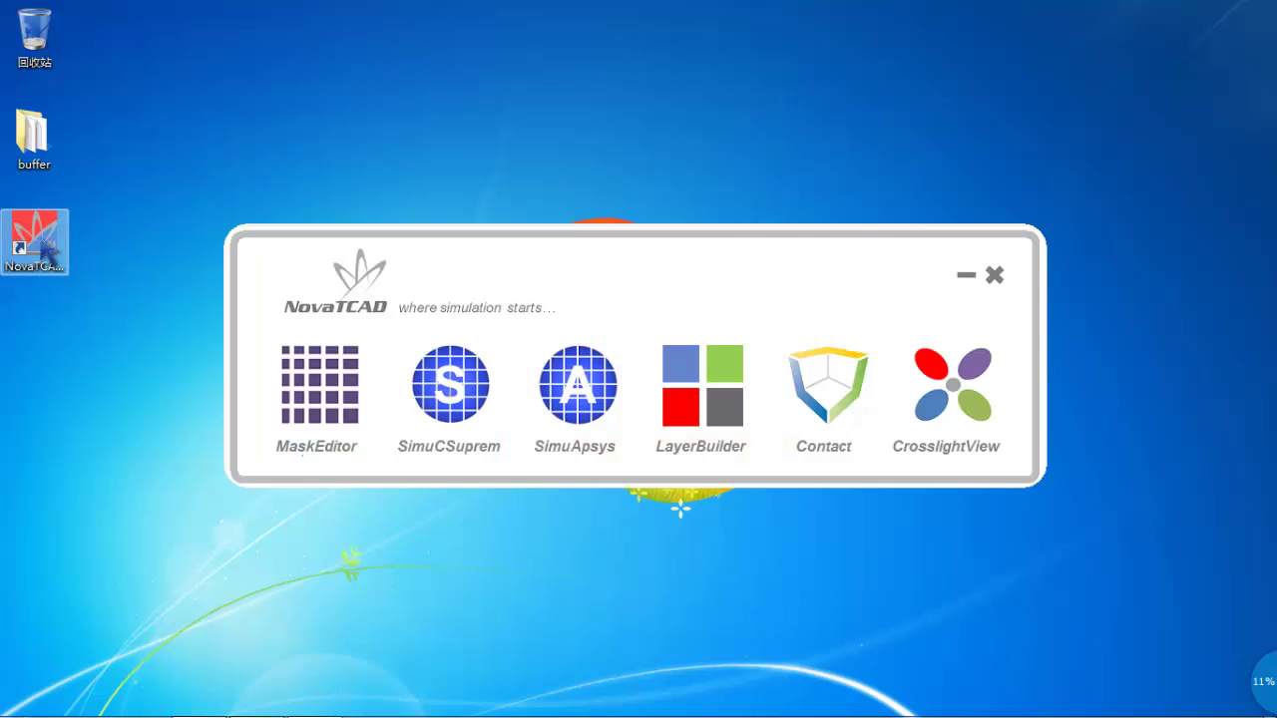
click(321, 394)
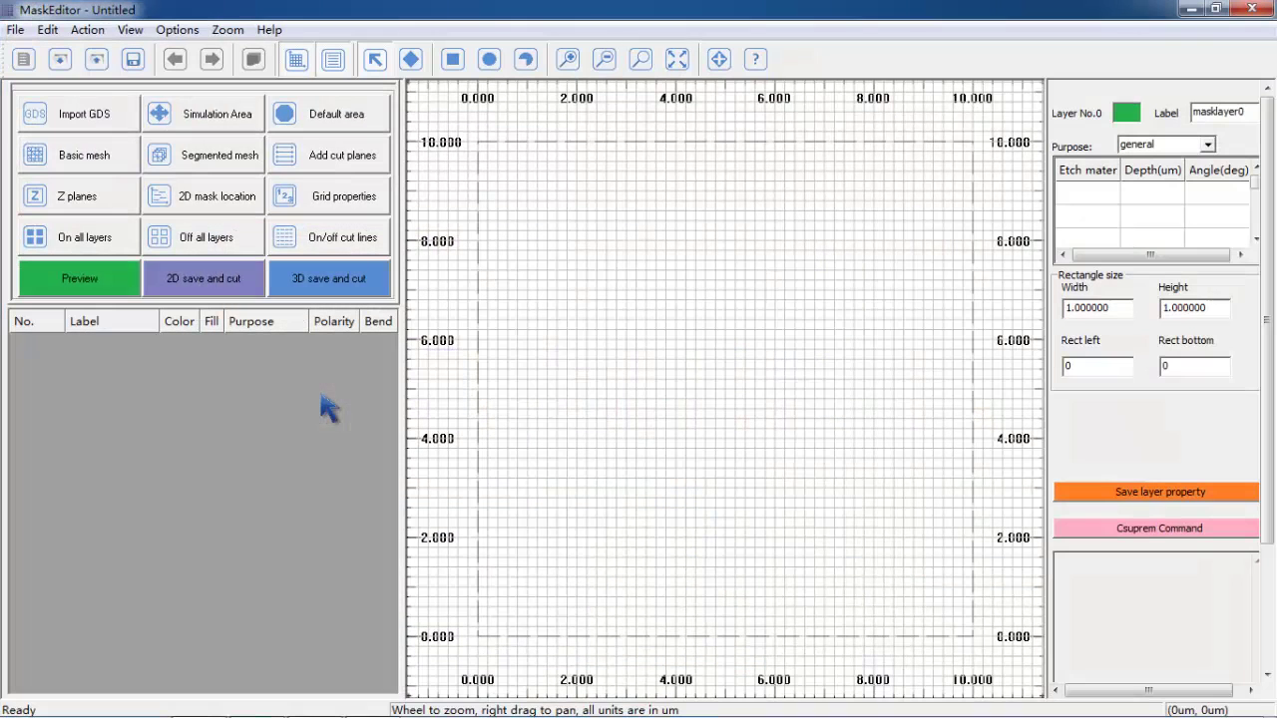
click(61, 63)
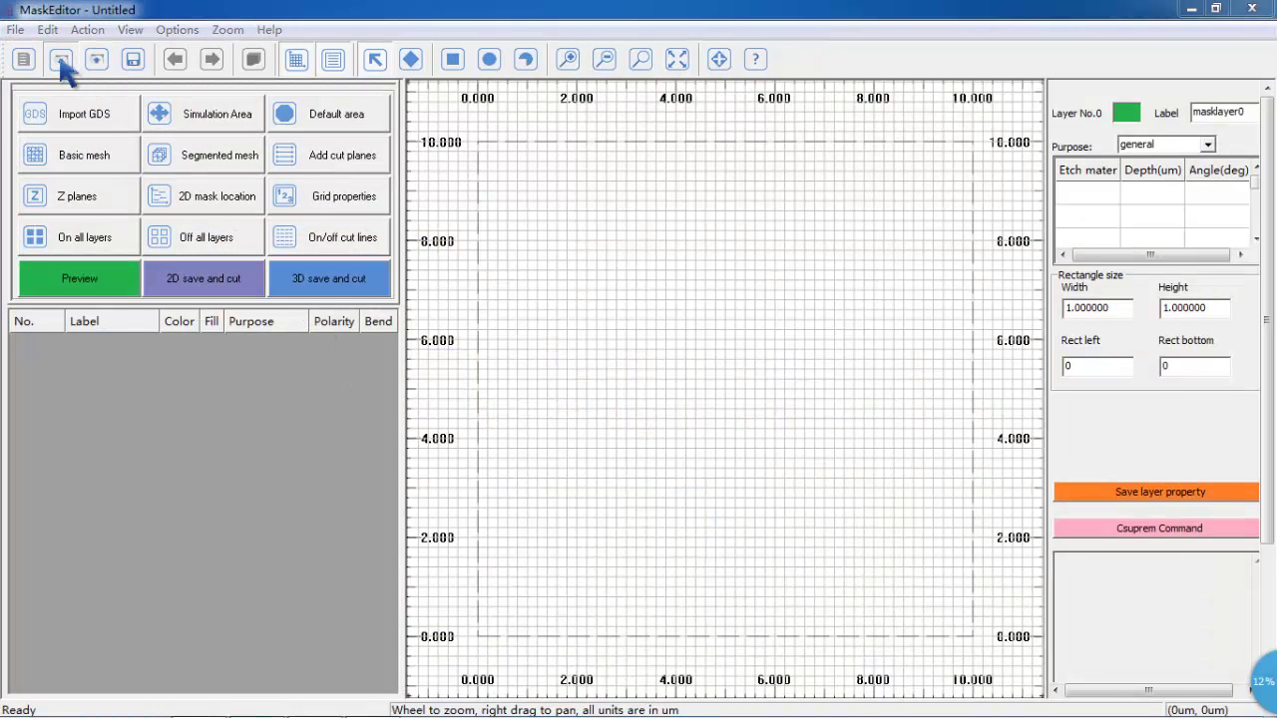
click(227, 190)
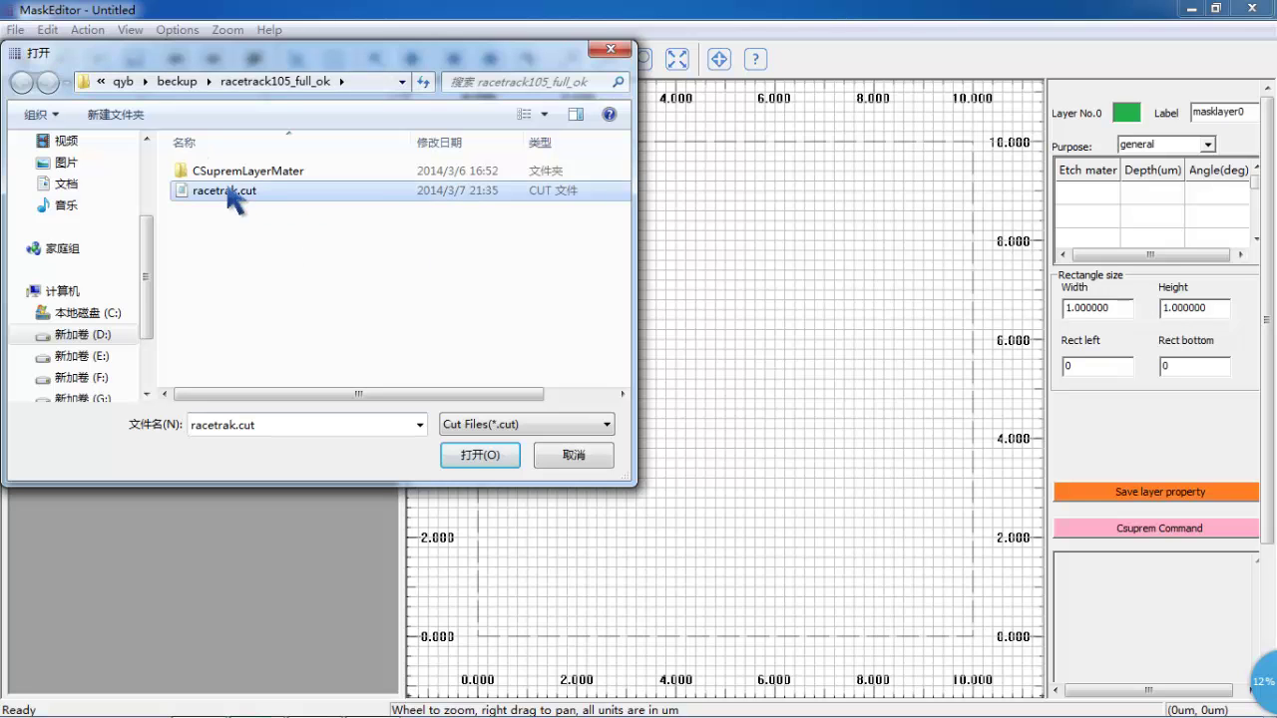
click(479, 456)
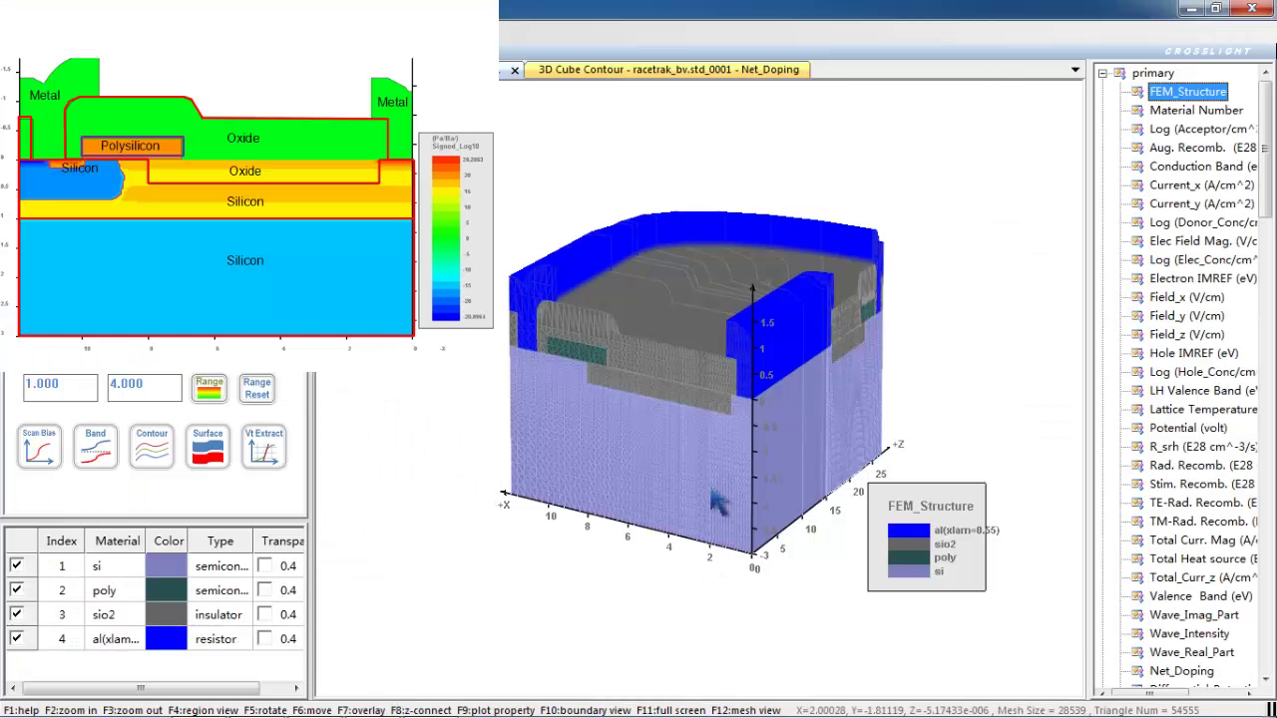
Plot Net_Doping on the racetrack device's 3D cube contour.
click(1185, 671)
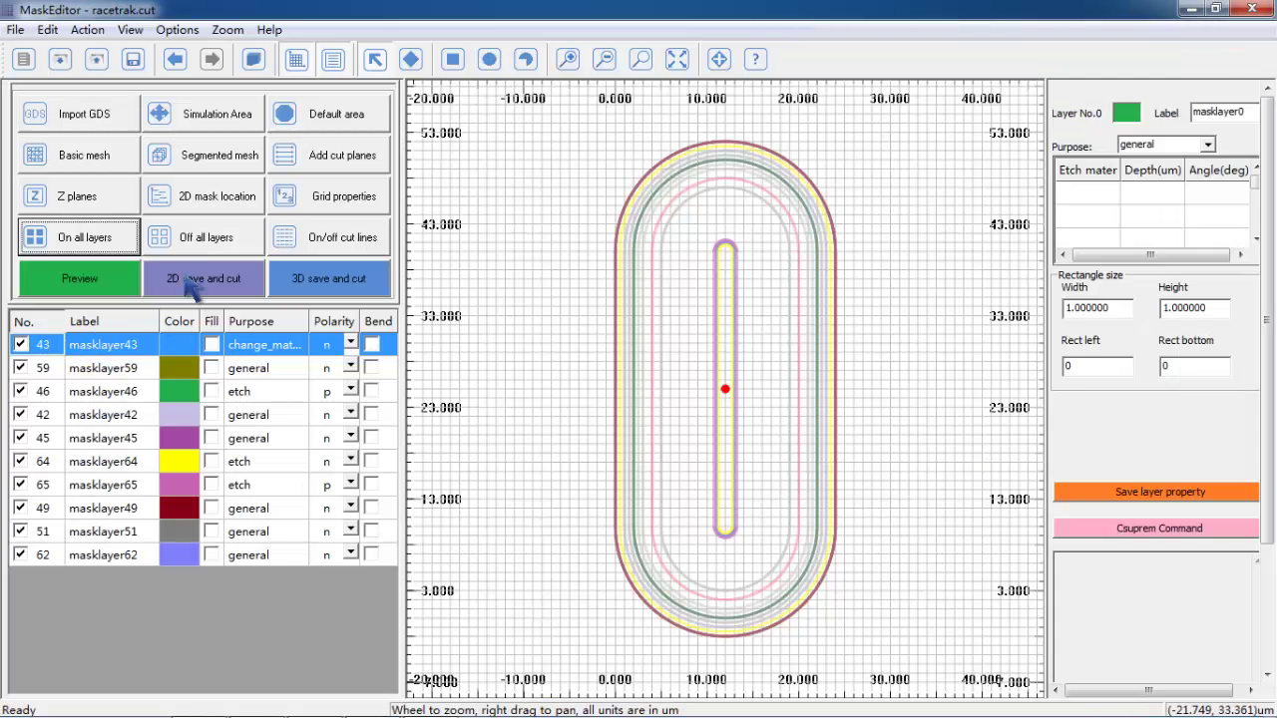
Hide all mask layers except masklayer43 and select its racetrack outline.
click(204, 250)
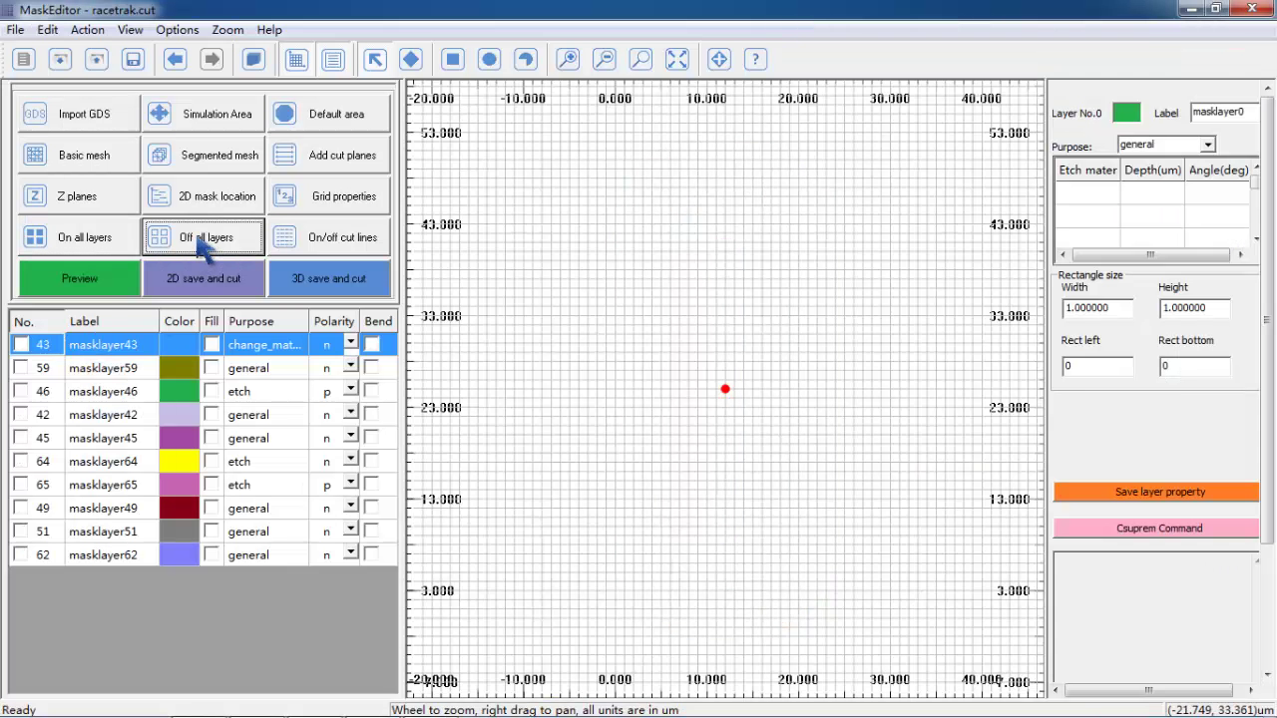
click(21, 344)
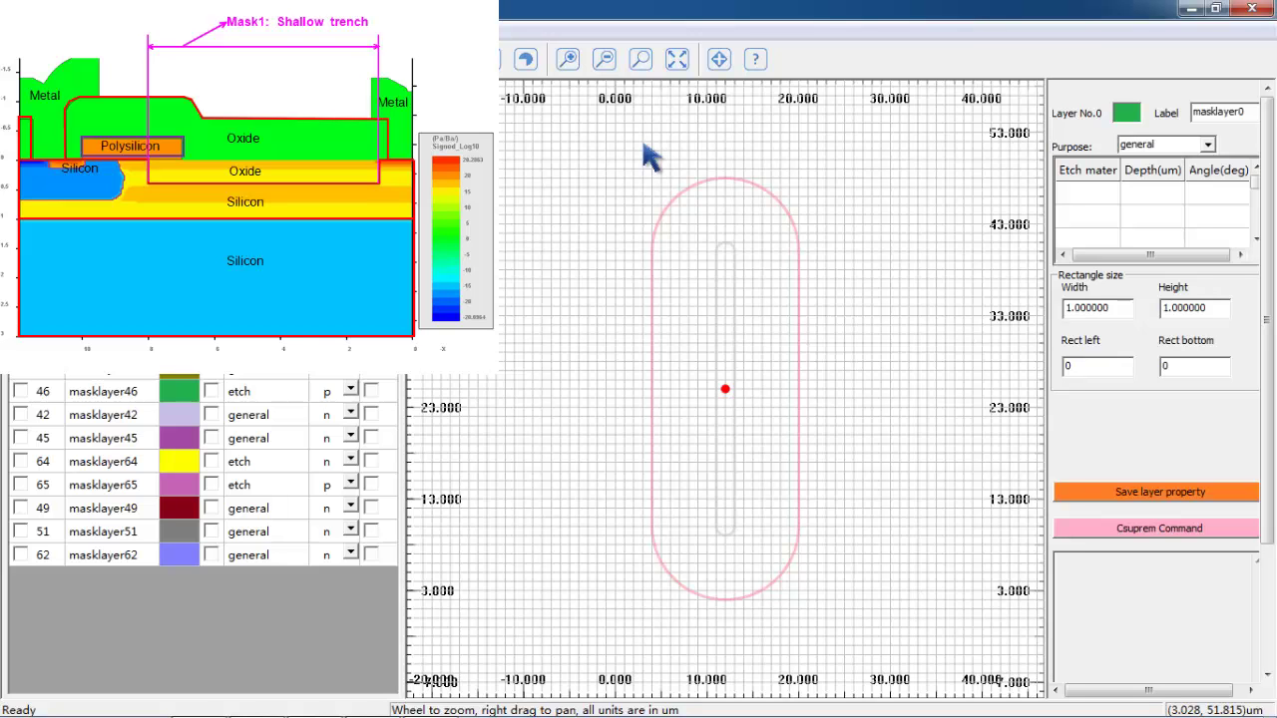
click(714, 181)
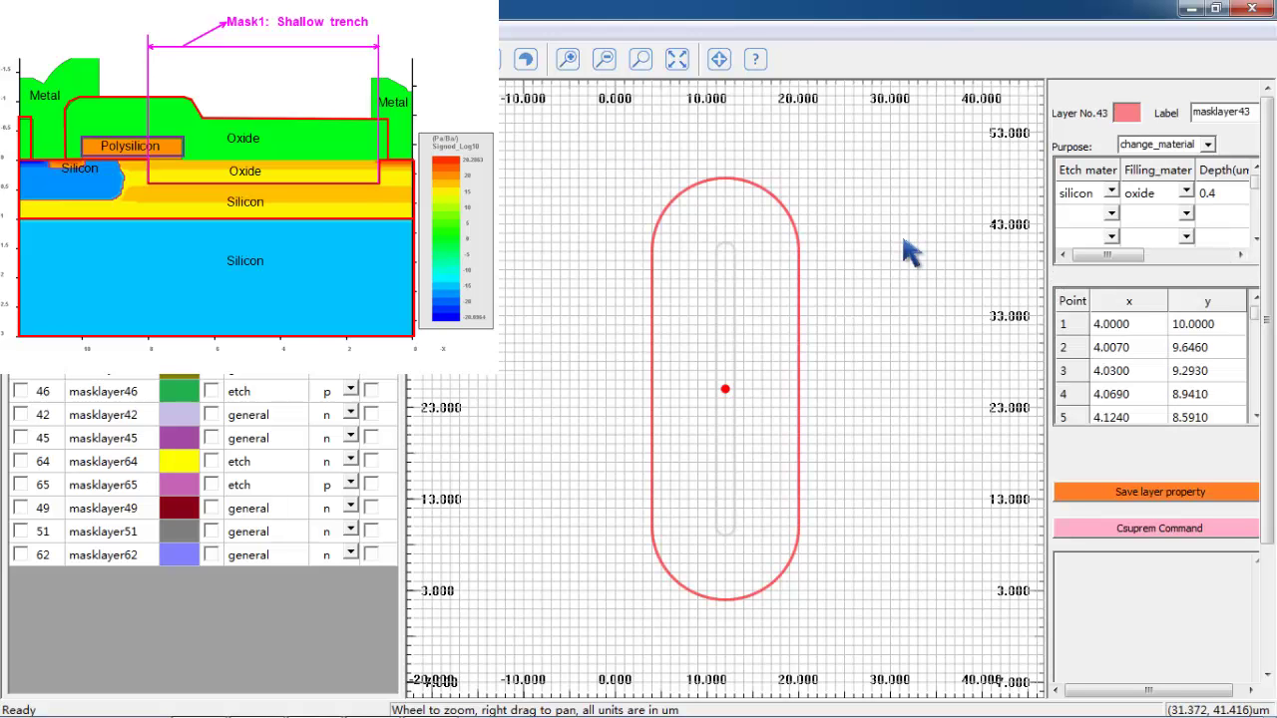
Keep masklayer43 etching silicon with oxide fill at depth 0.4, and save its layer properties.
click(1113, 192)
click(1113, 192)
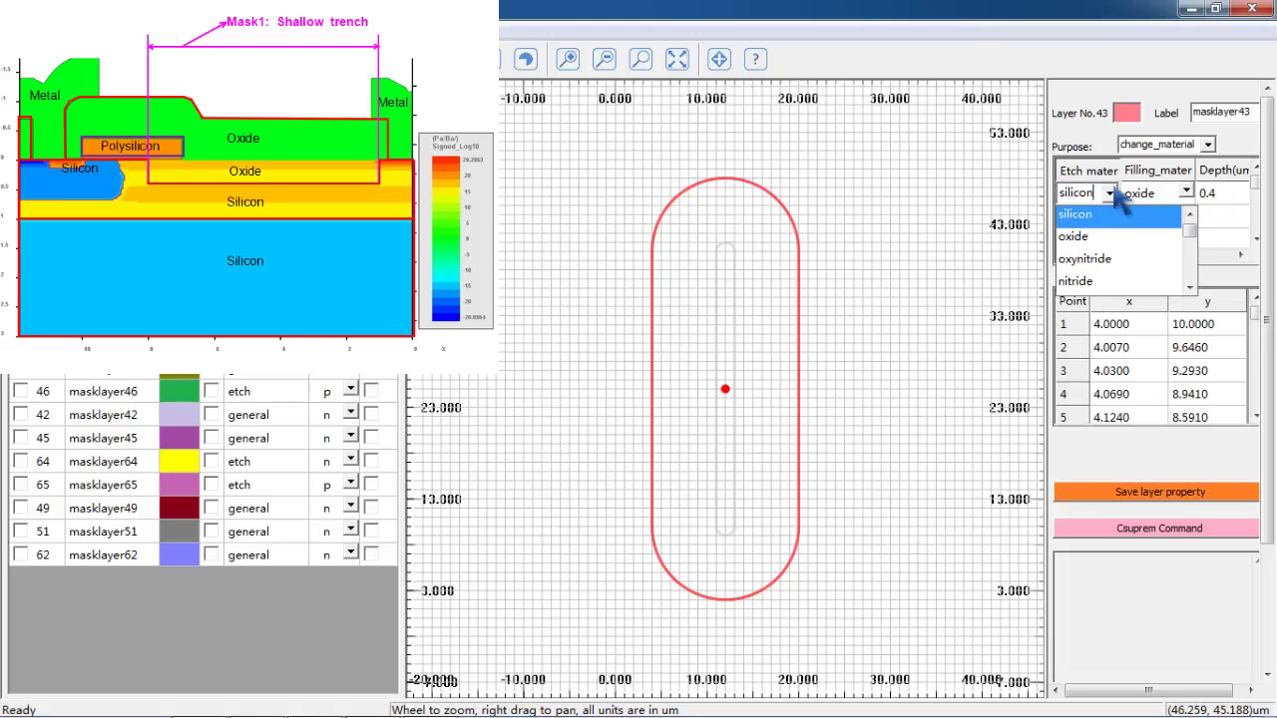
click(1113, 192)
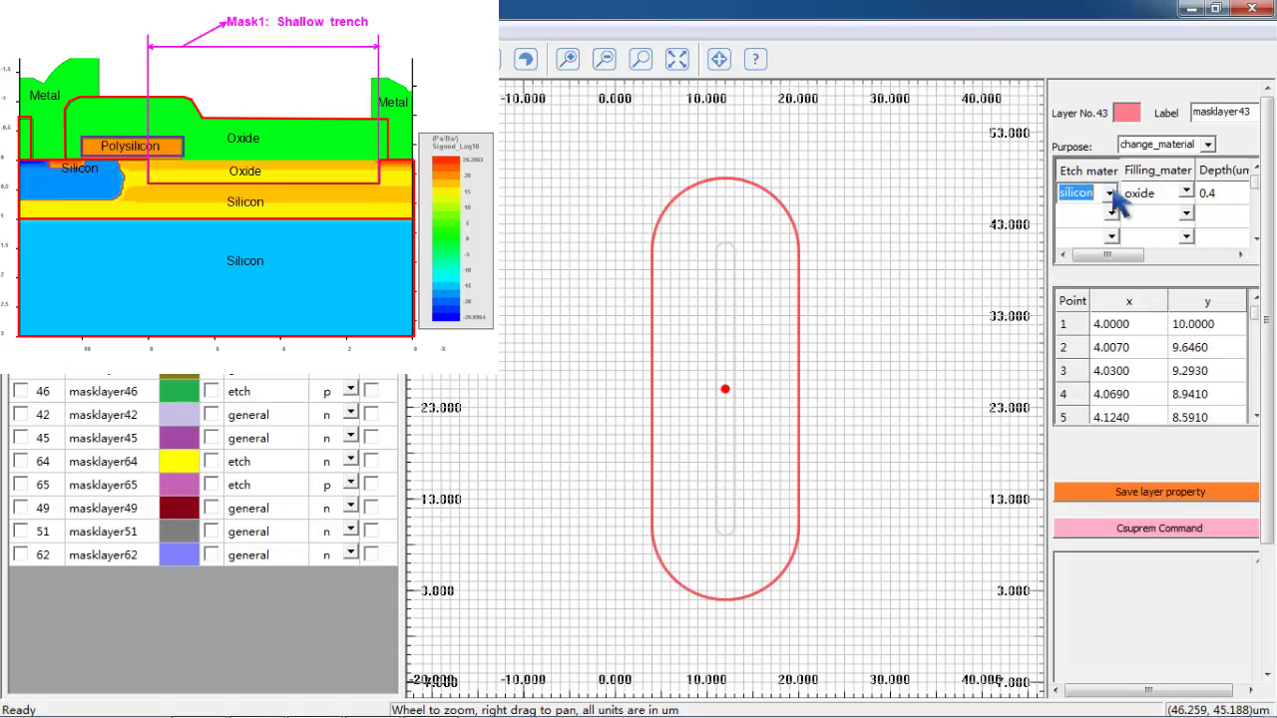
click(1227, 195)
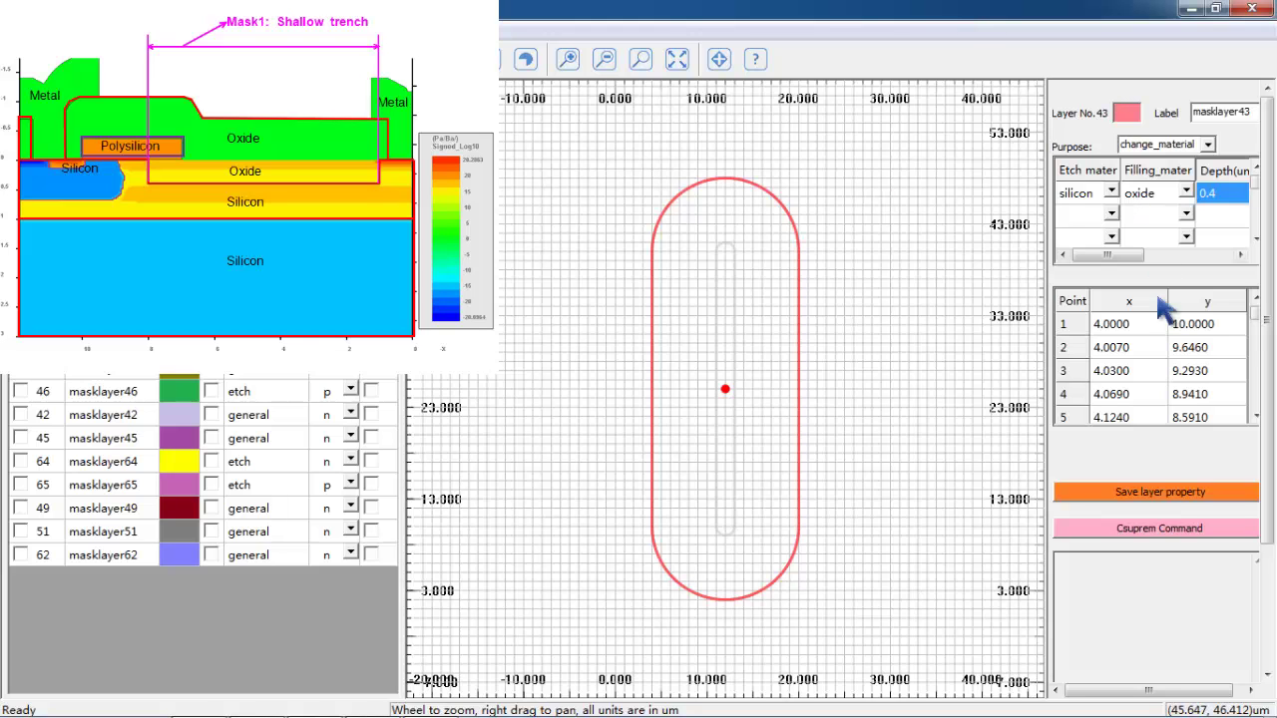
click(1155, 502)
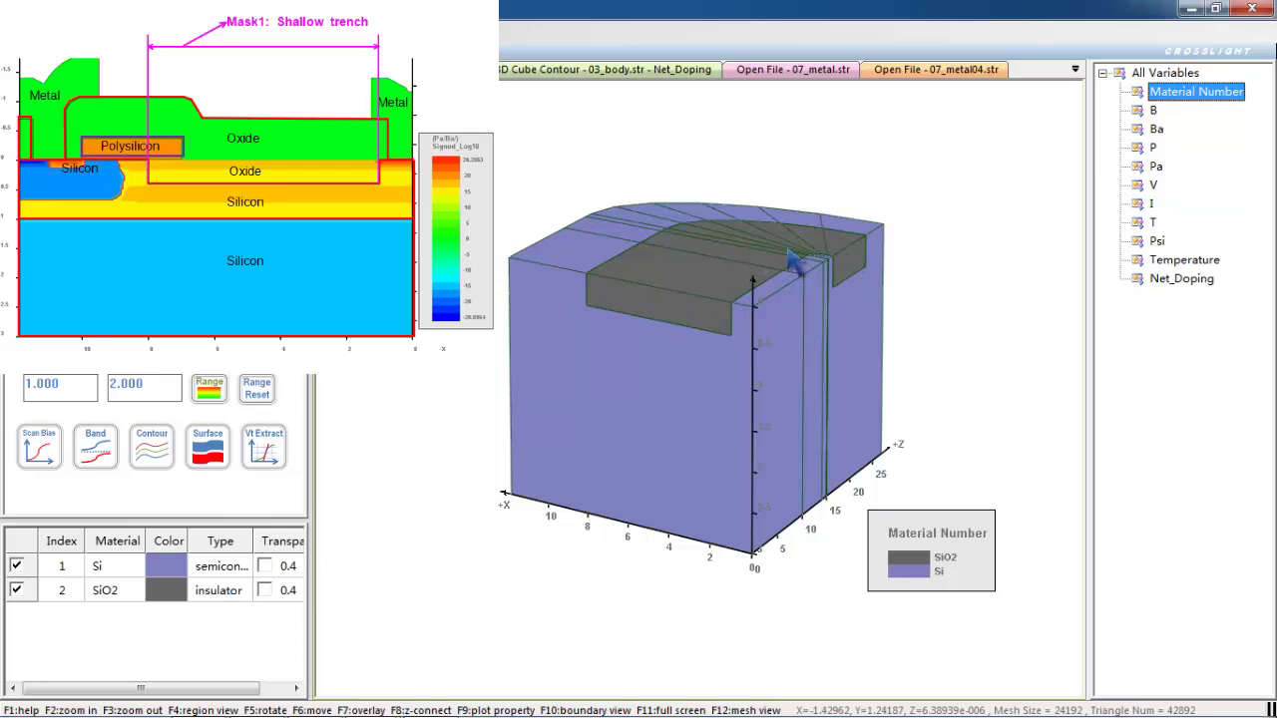
Back in MaskEditor, display only masklayer59's olive racetrack outline, hiding masklayer43.
key(alt+Tab)
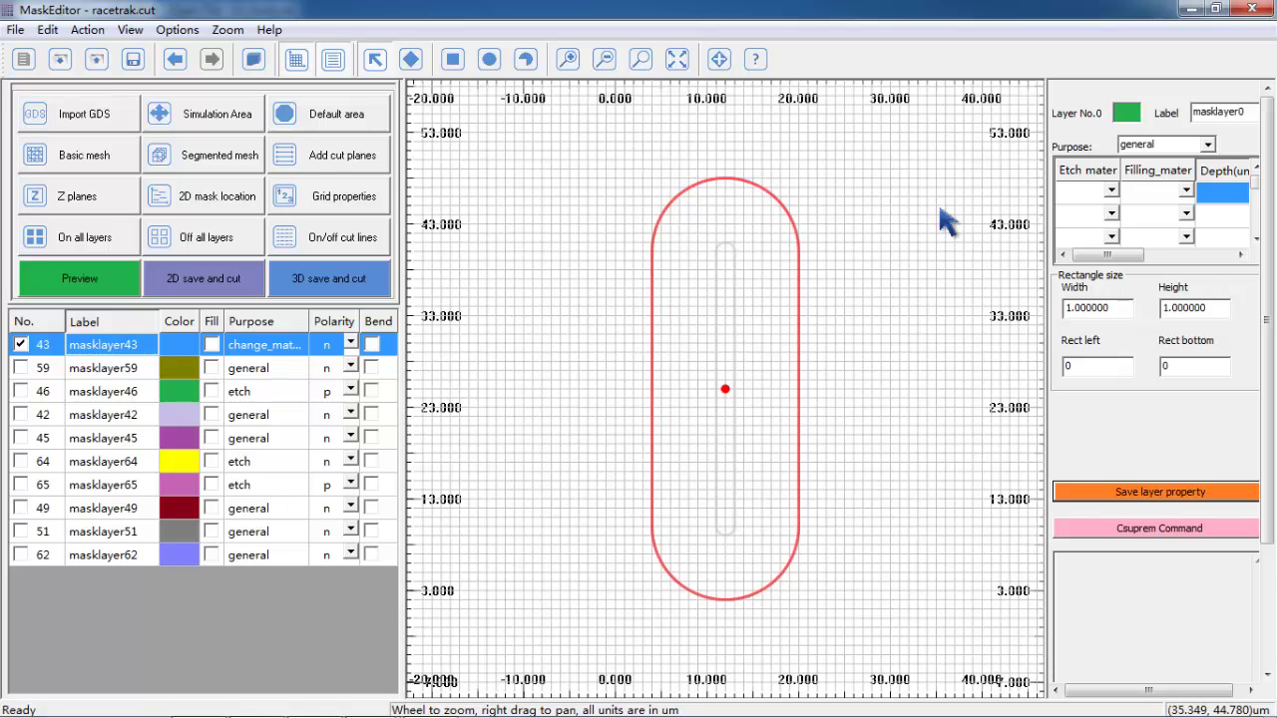
click(21, 367)
click(21, 344)
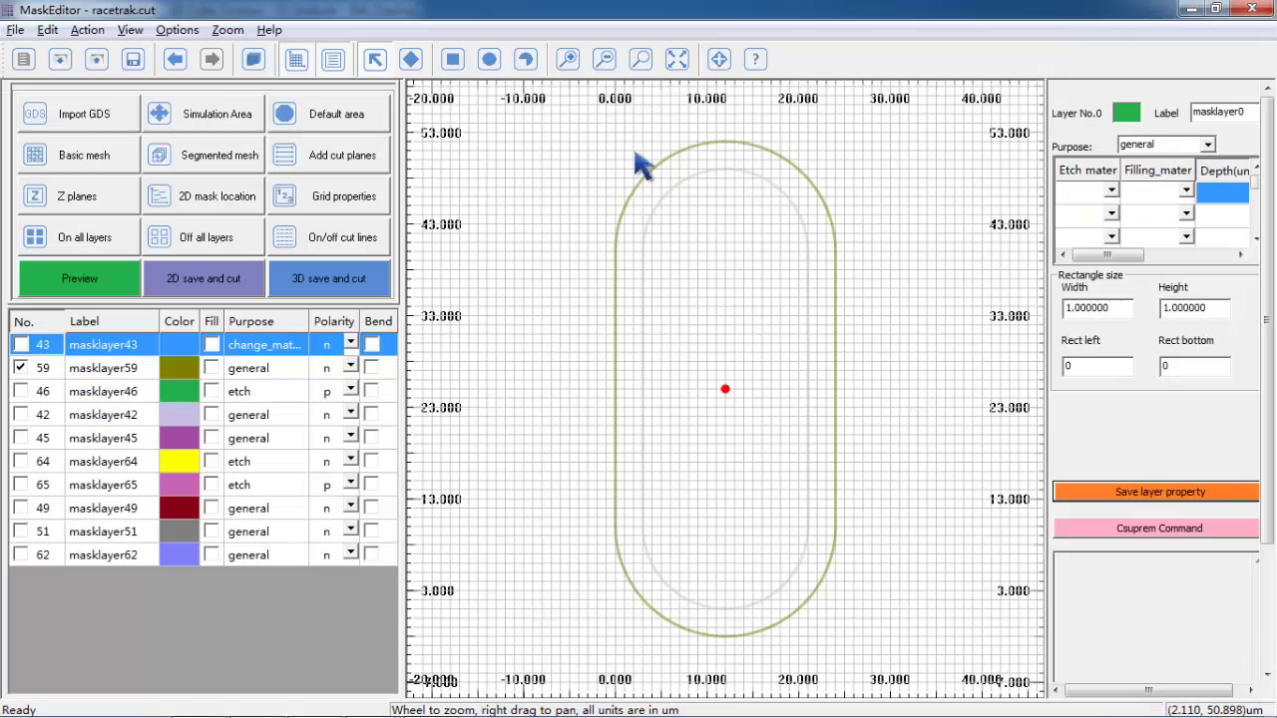
Show only masklayer46 and select its racetrack to see poly 0.35 and oxide 0.02 etch depths.
click(20, 368)
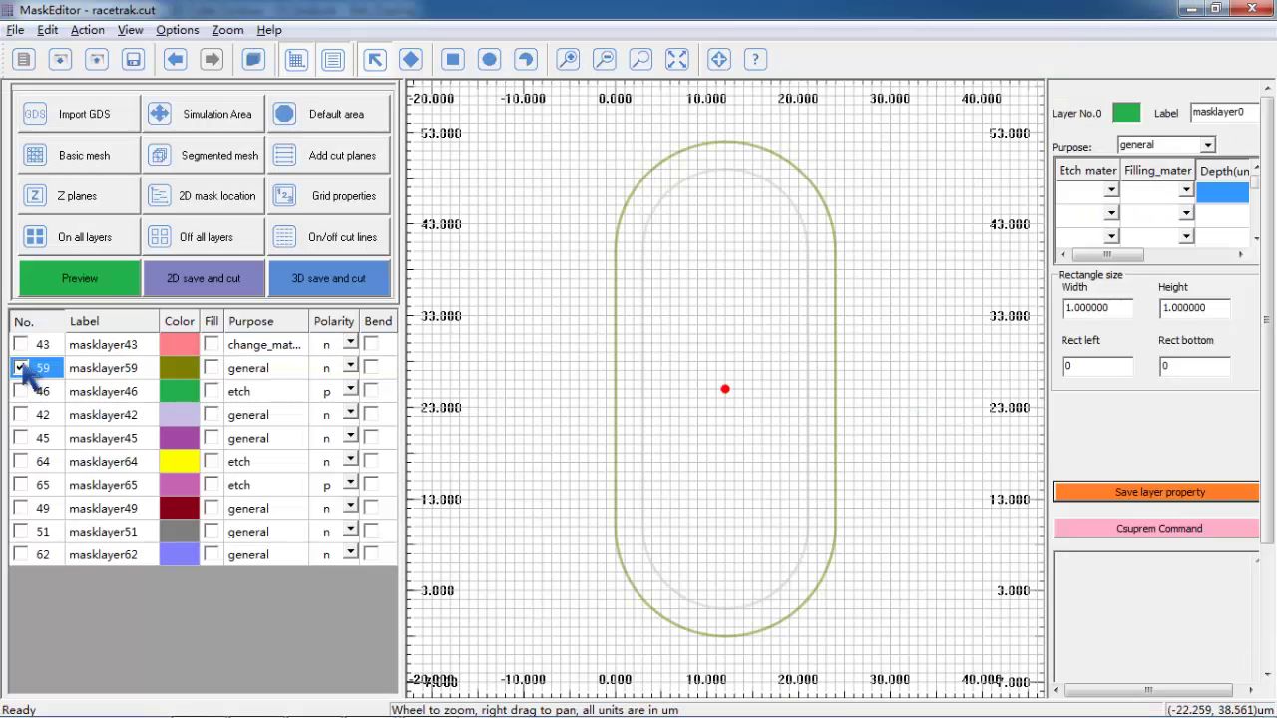
click(21, 391)
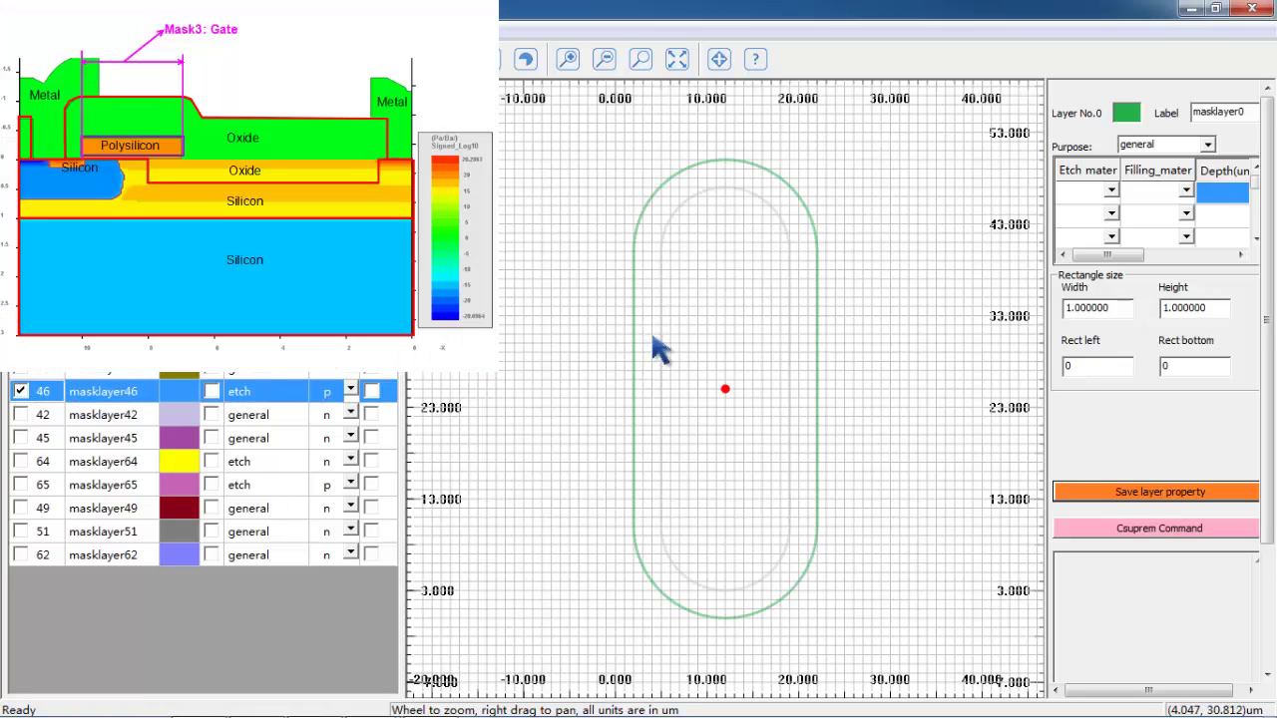
click(806, 273)
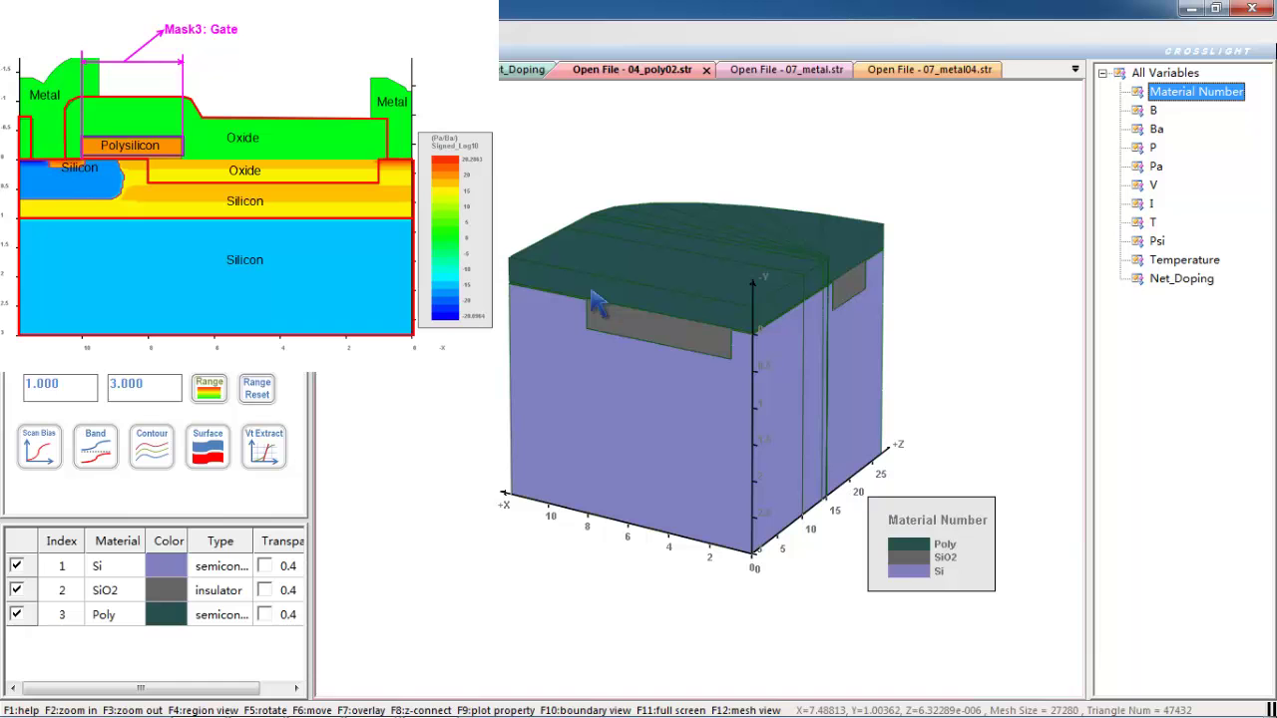
key(ctrl+F4)
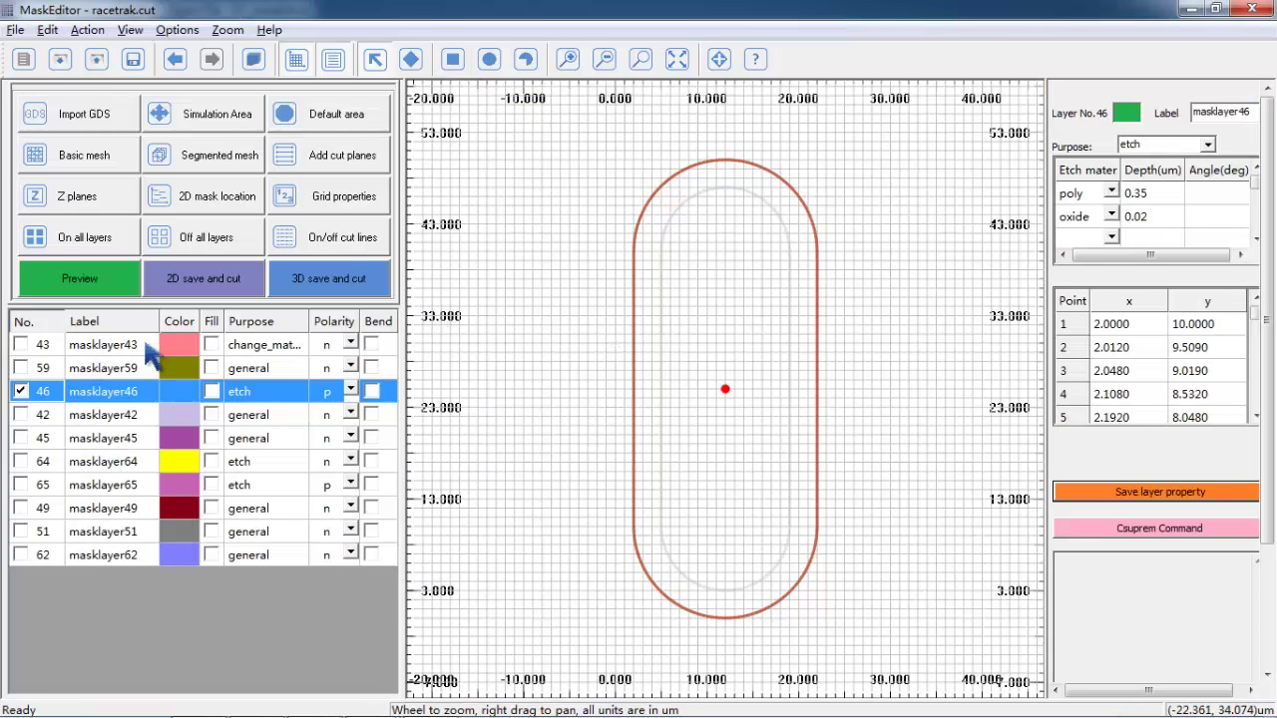
Inspect masklayer42's racetrack and centre strip alone, then display only masklayer45.
click(21, 391)
click(21, 414)
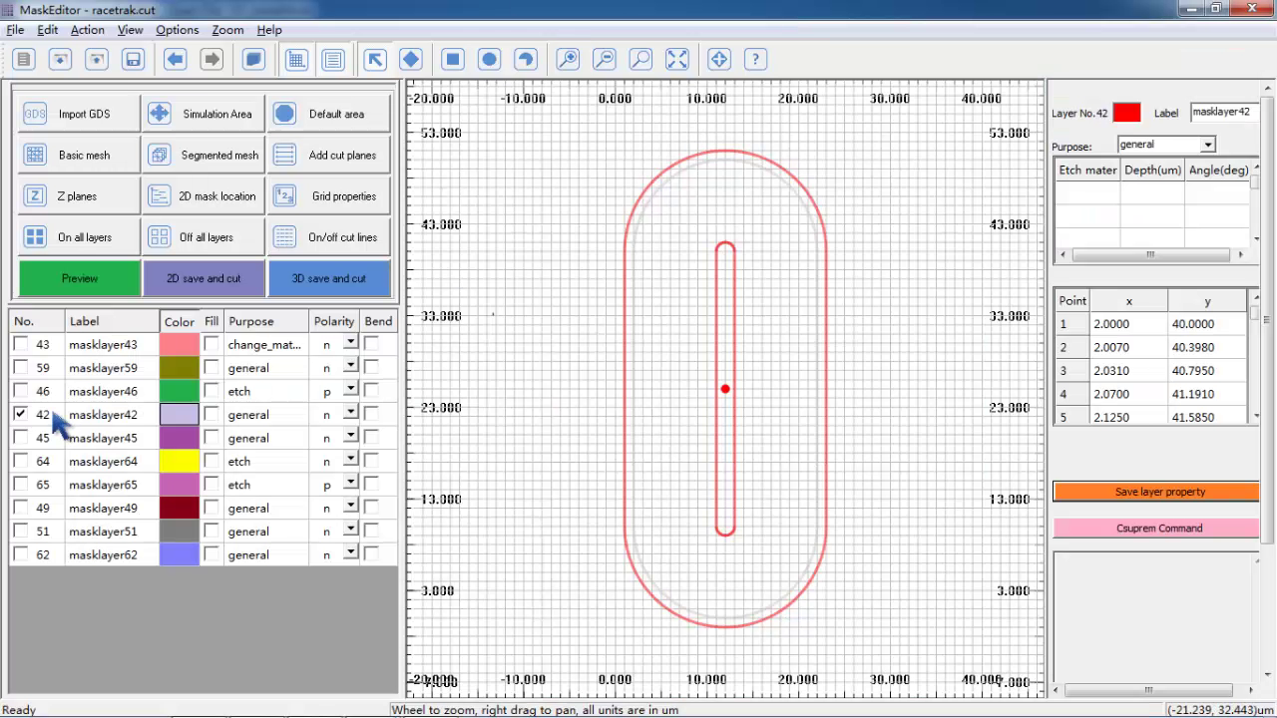
click(21, 415)
click(21, 438)
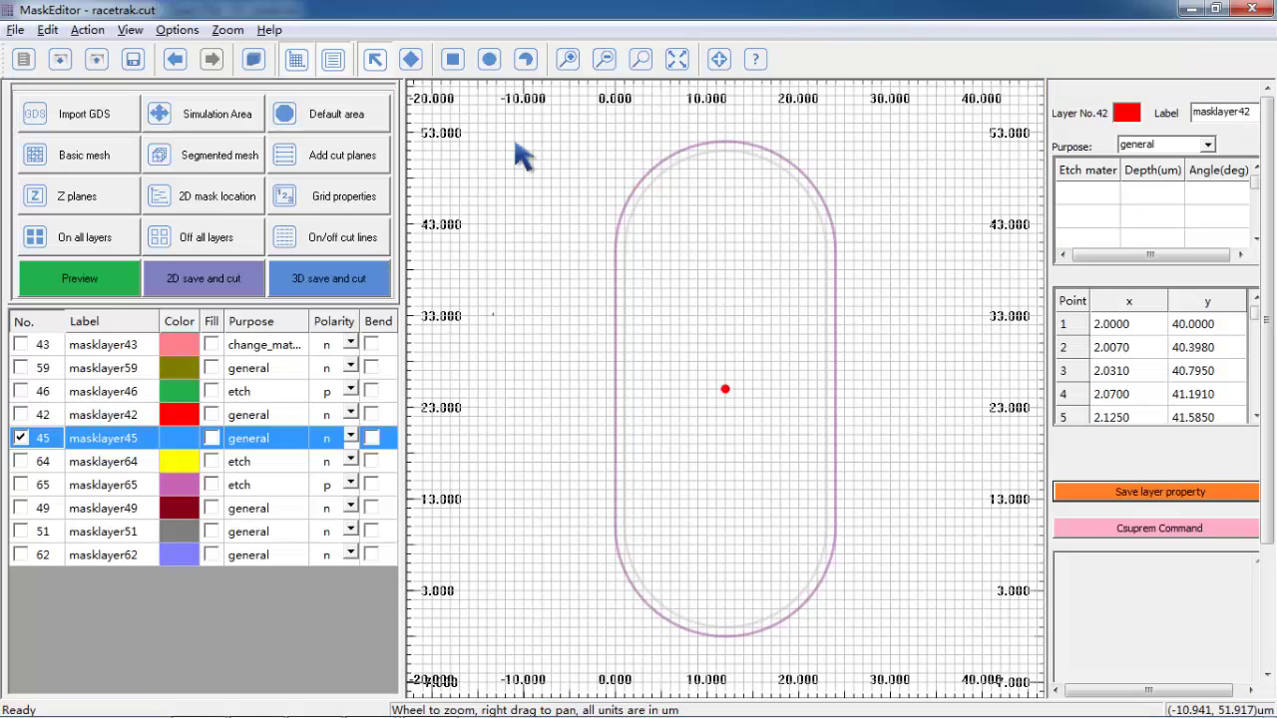
Swap masklayer45 for masklayer64's yellow racetrack outline and tilt the 3D structure to view from above.
click(20, 438)
click(19, 461)
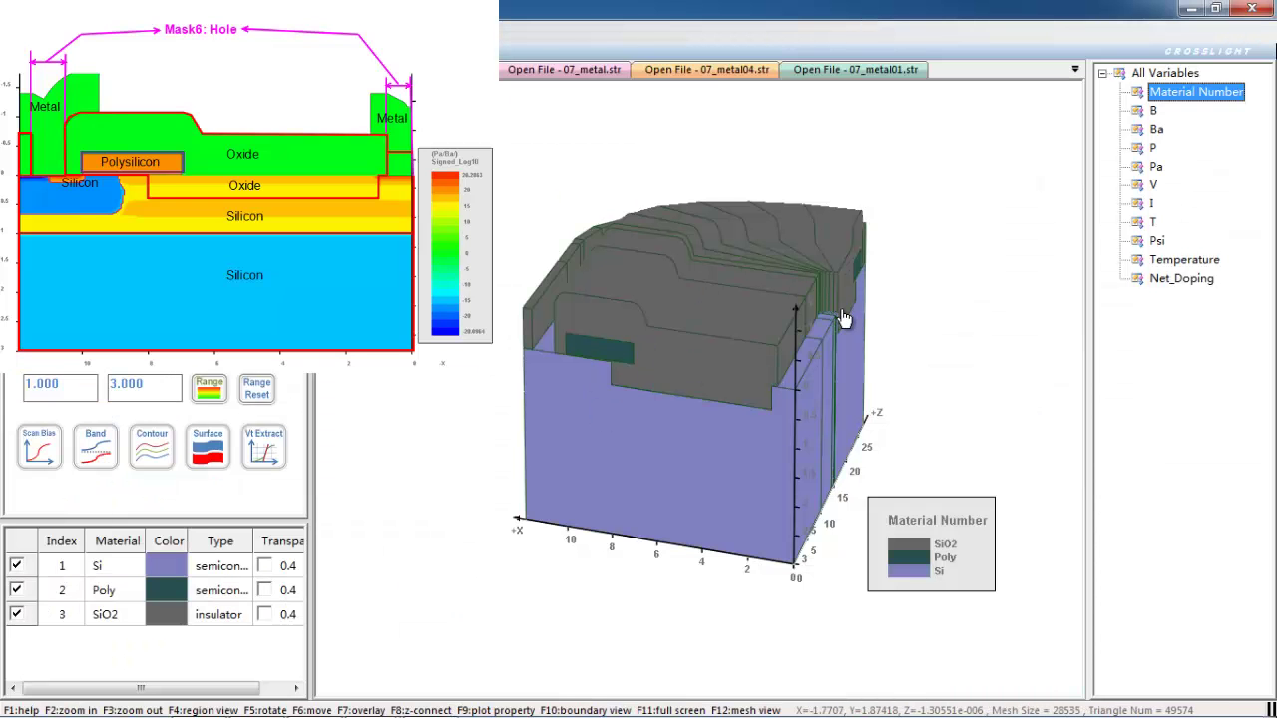
drag(607, 316, 798, 583)
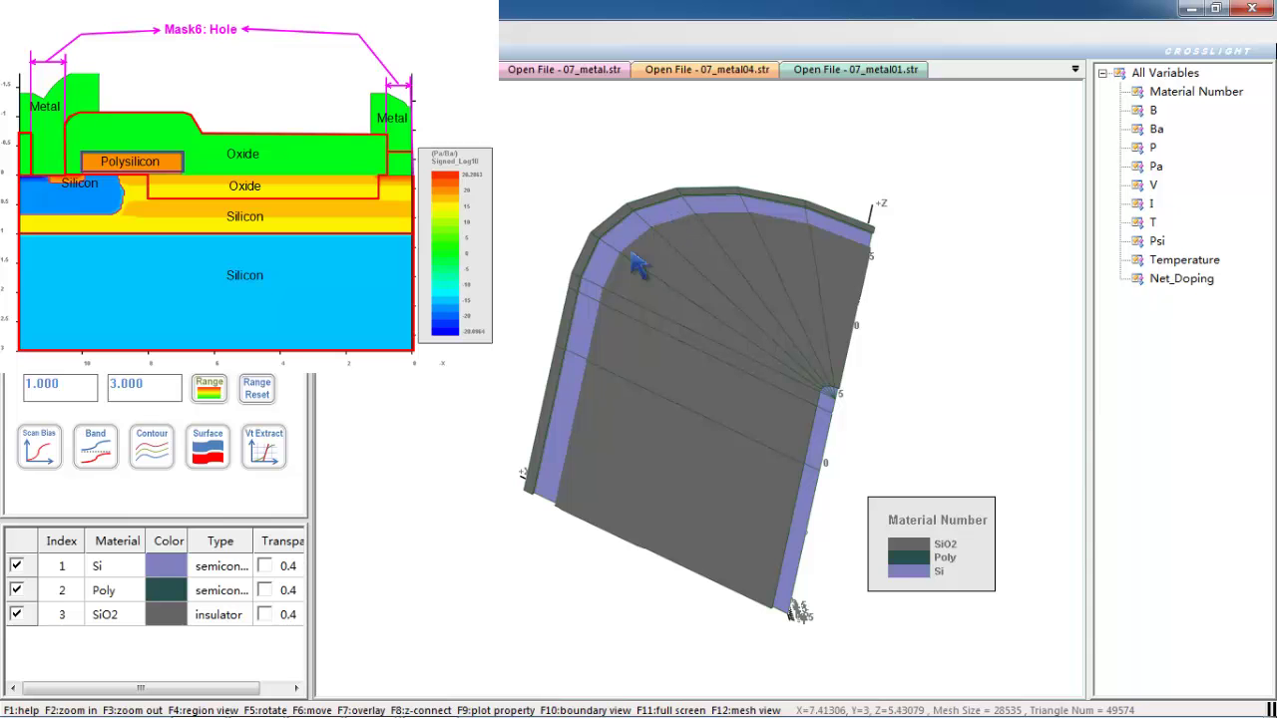
Show masklayer65's outline, close 07_metal04.str, and rotate the 3D structure to a straight front view.
click(22, 485)
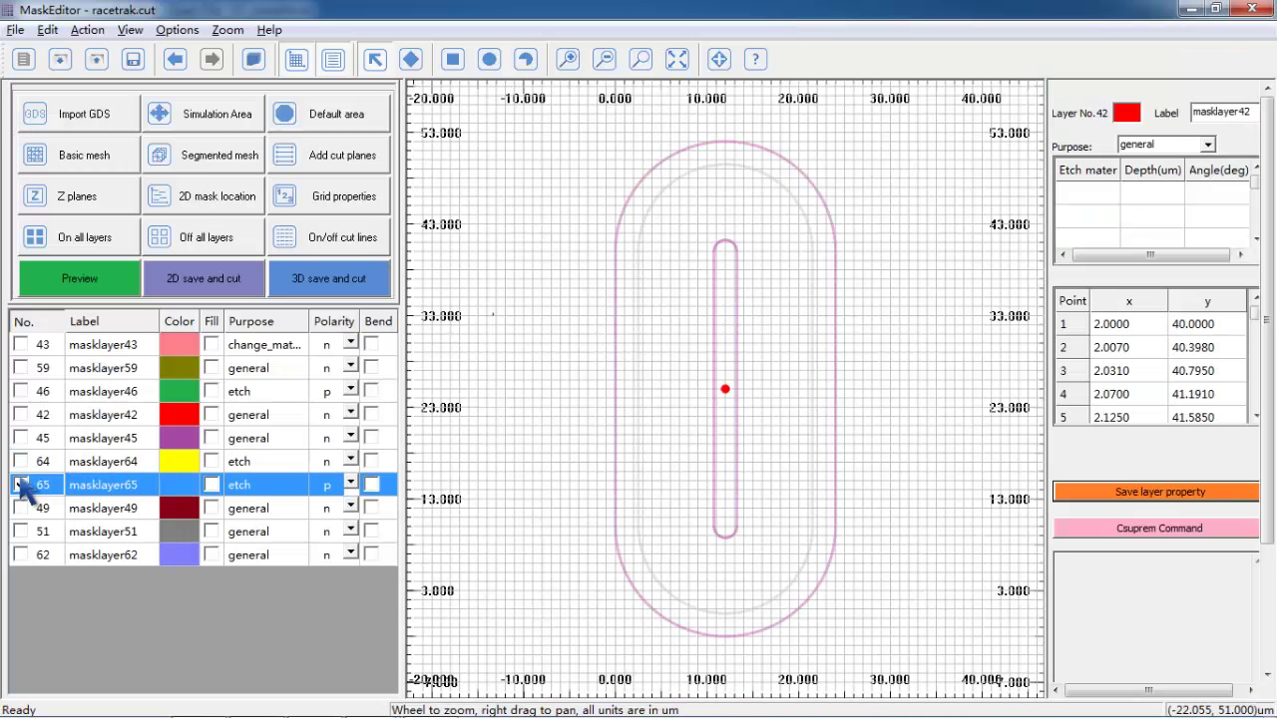
click(22, 485)
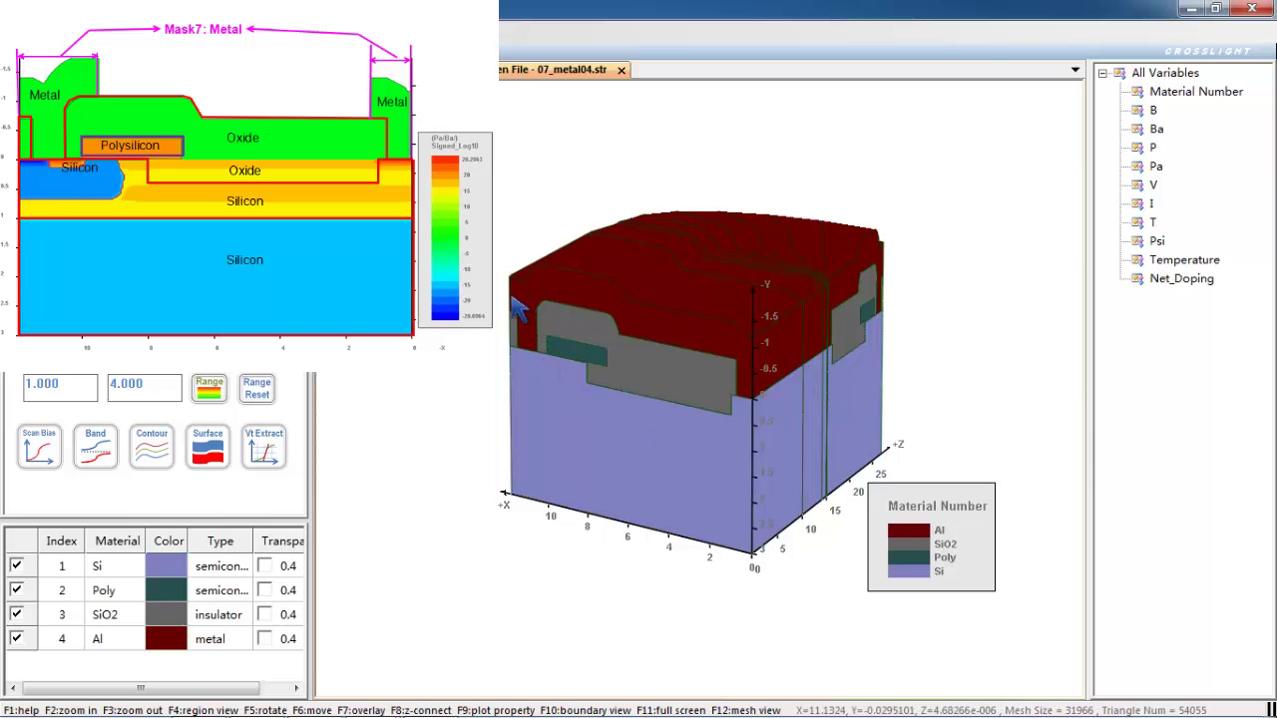
click(621, 70)
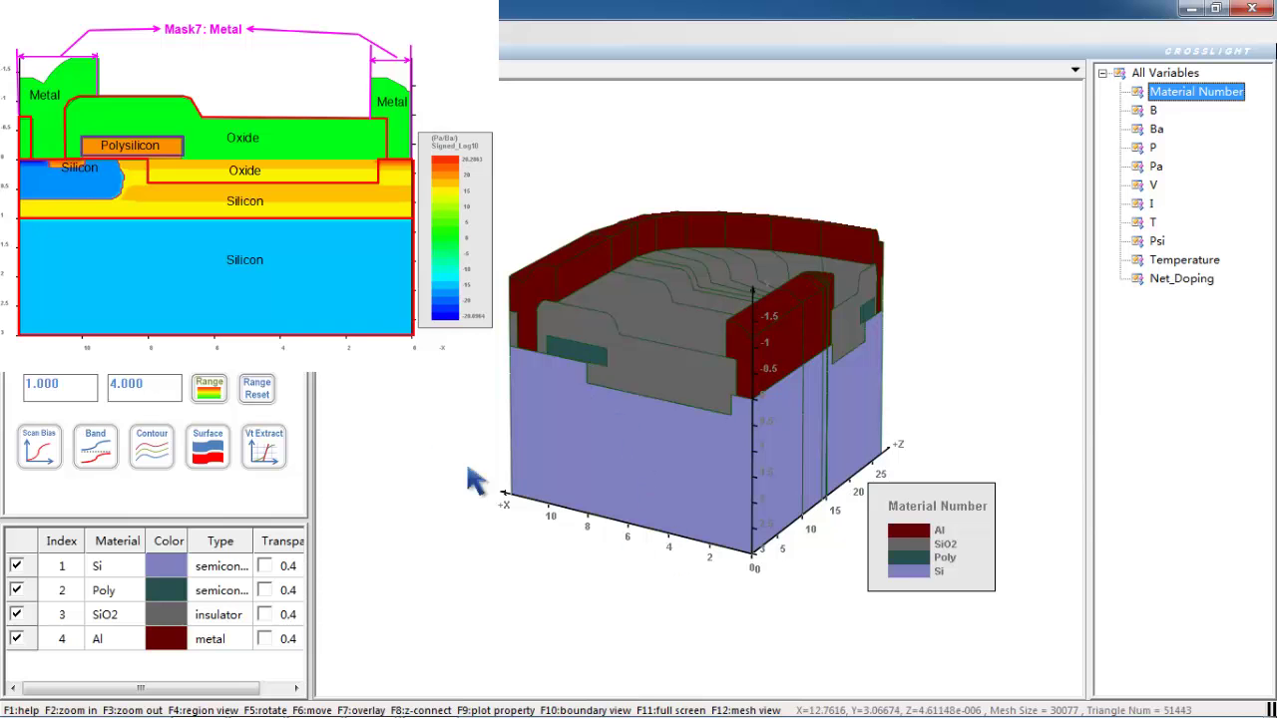
drag(683, 499, 573, 362)
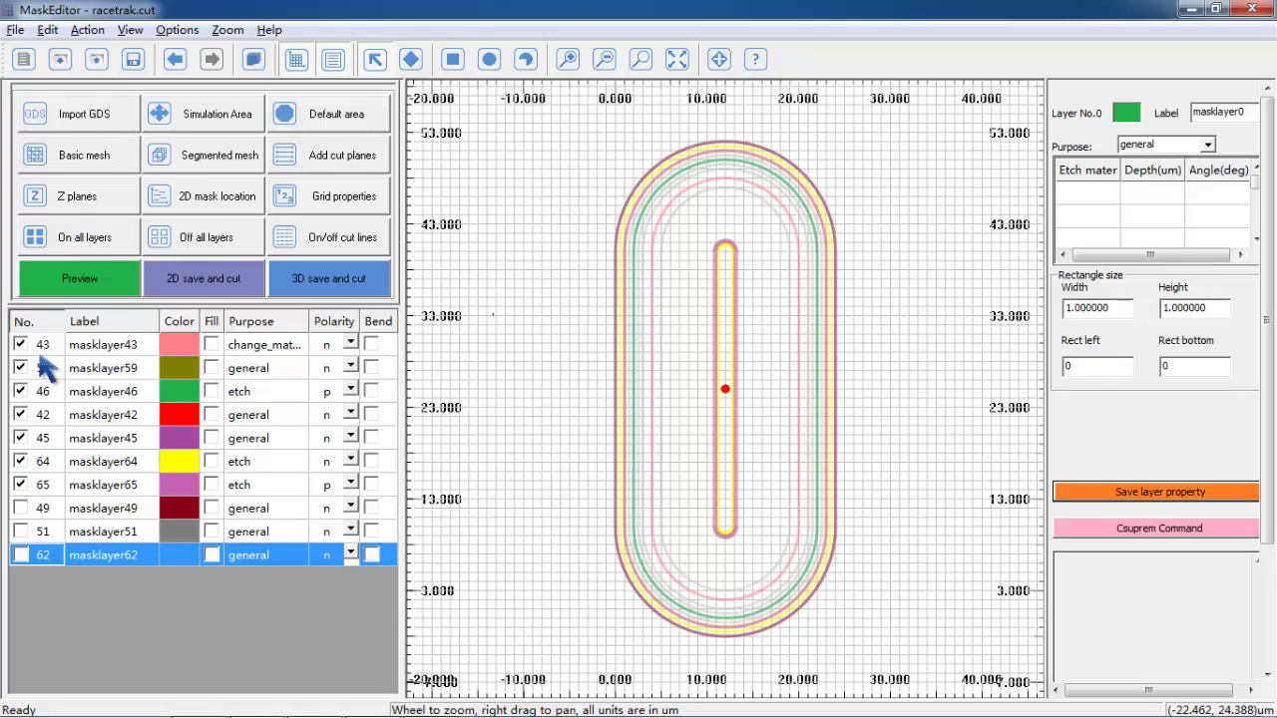
click(86, 153)
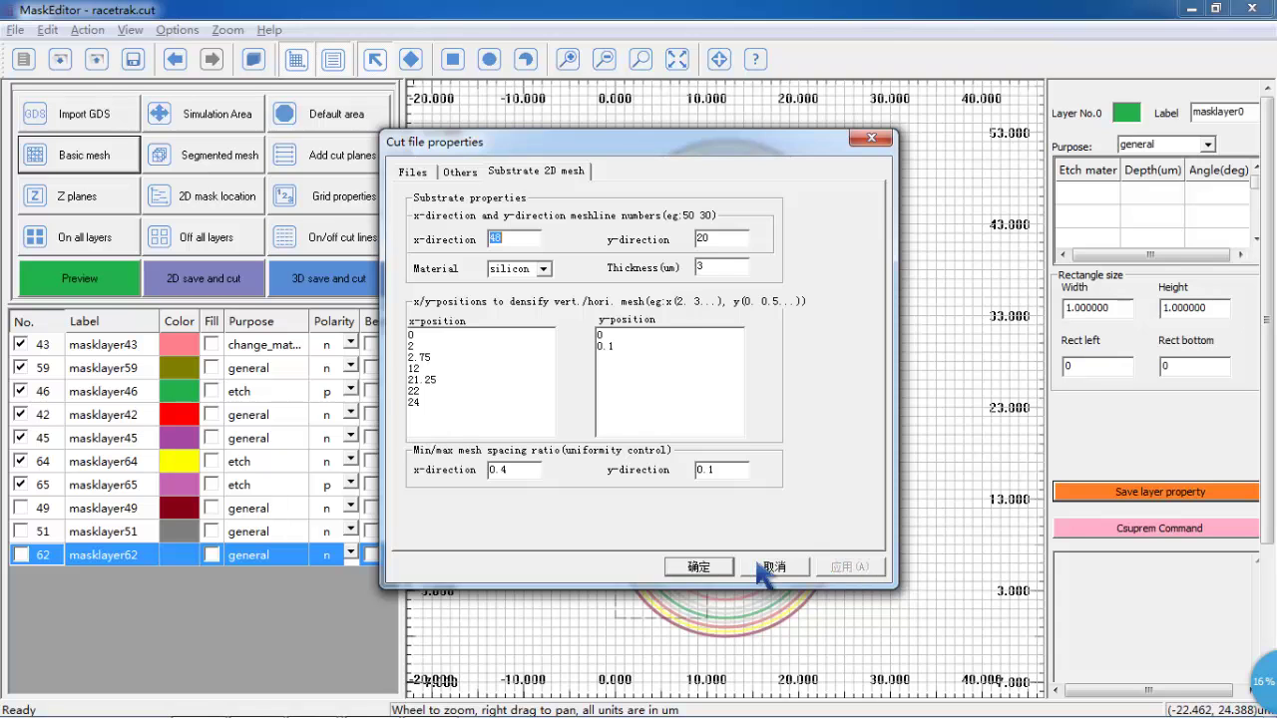
click(695, 567)
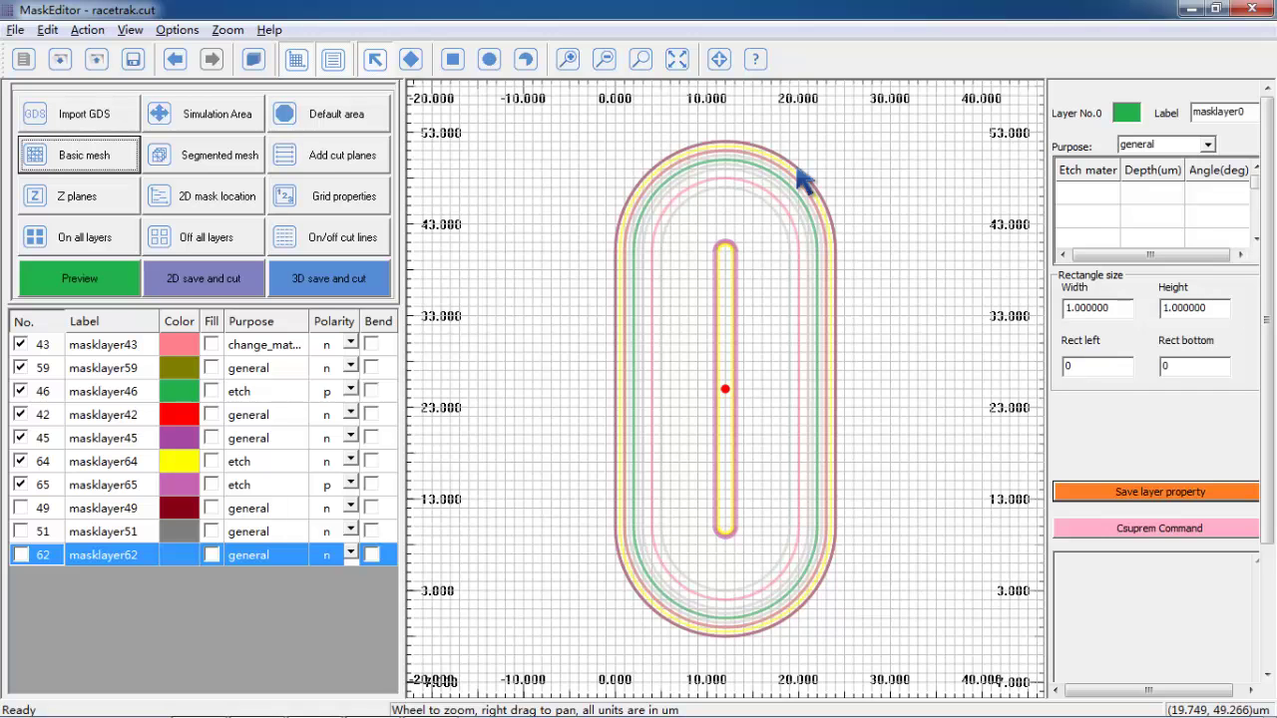
Place a Mix-cylindrical cut start point at 12, 25, then save and generate the 3D cuts.
right_click(775, 364)
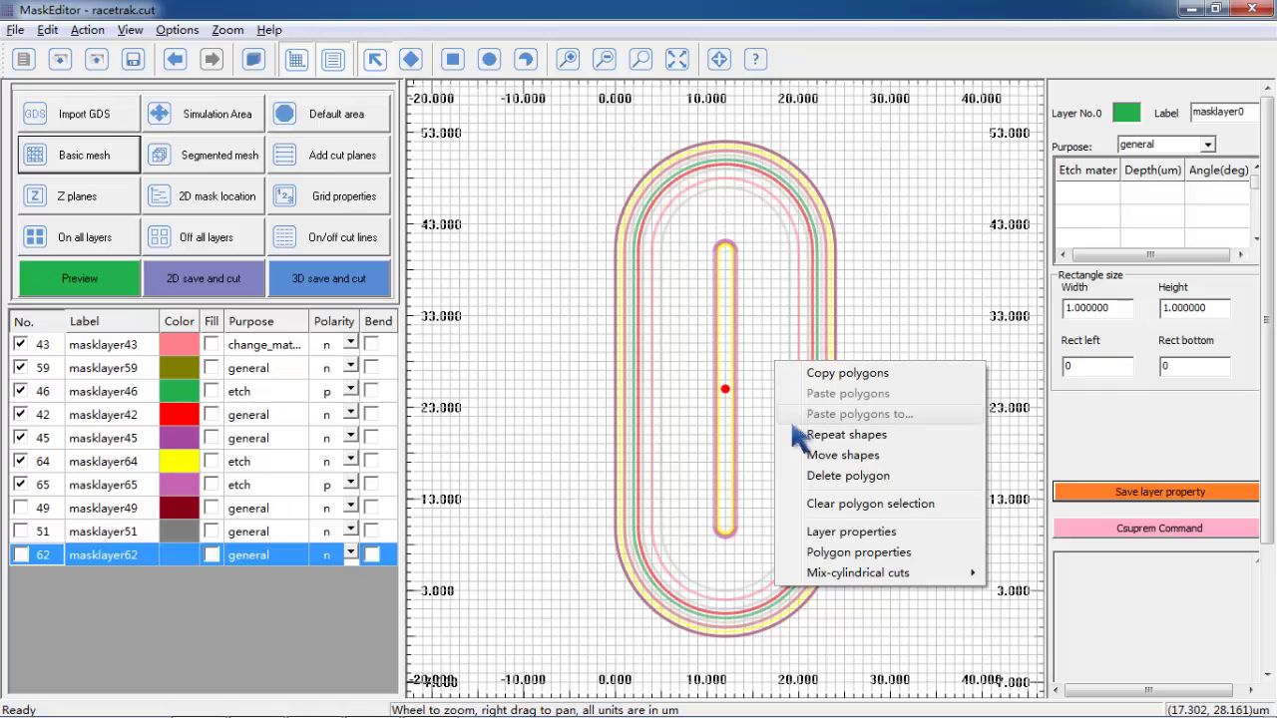
mouse_move(869, 576)
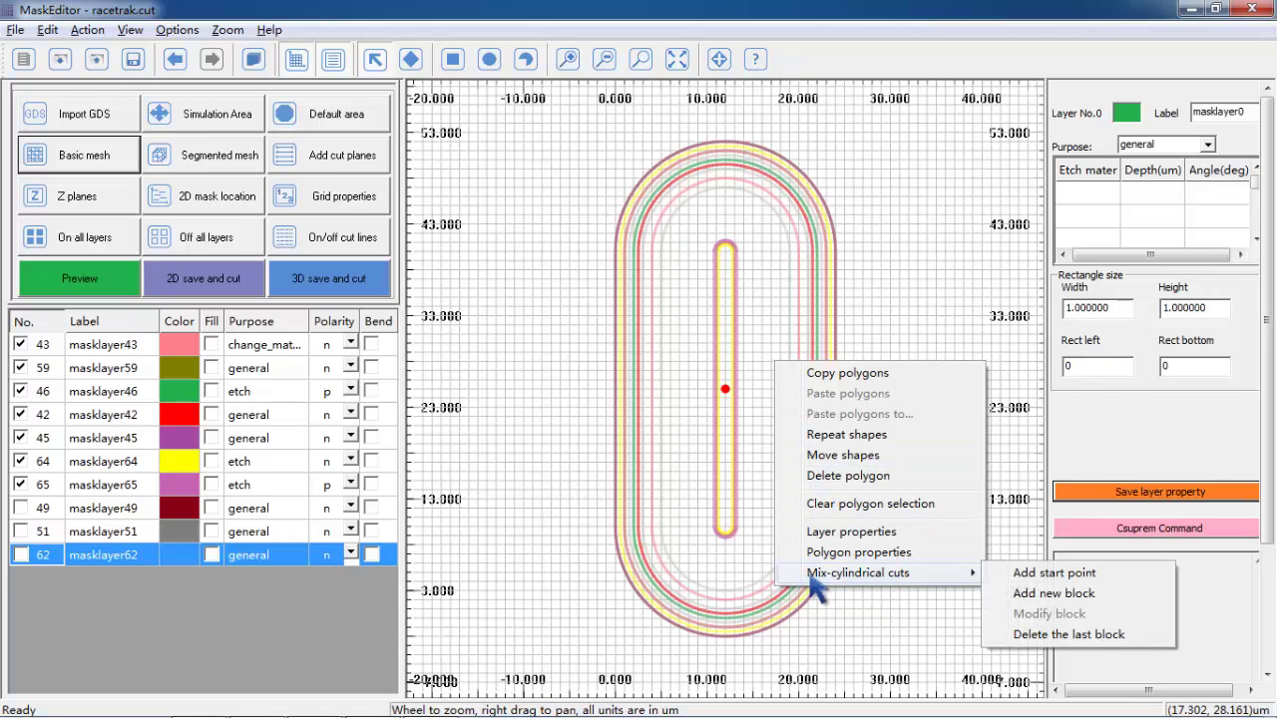
click(1038, 575)
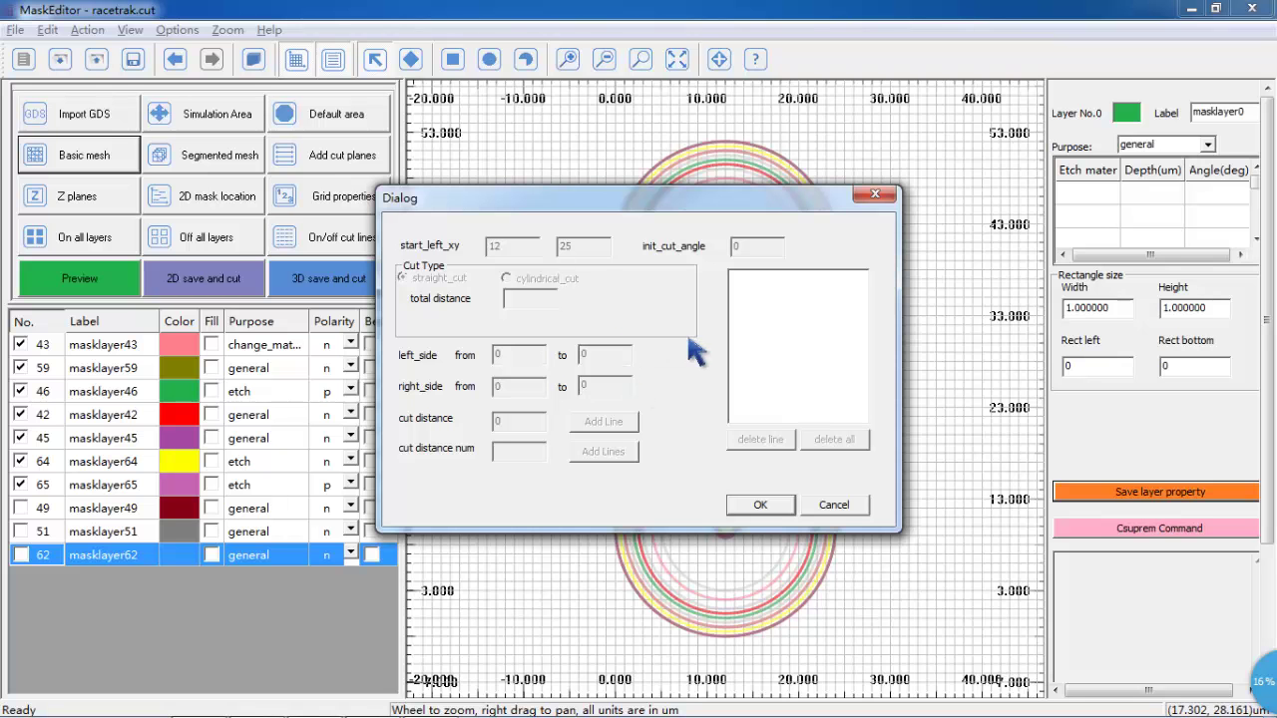
click(820, 504)
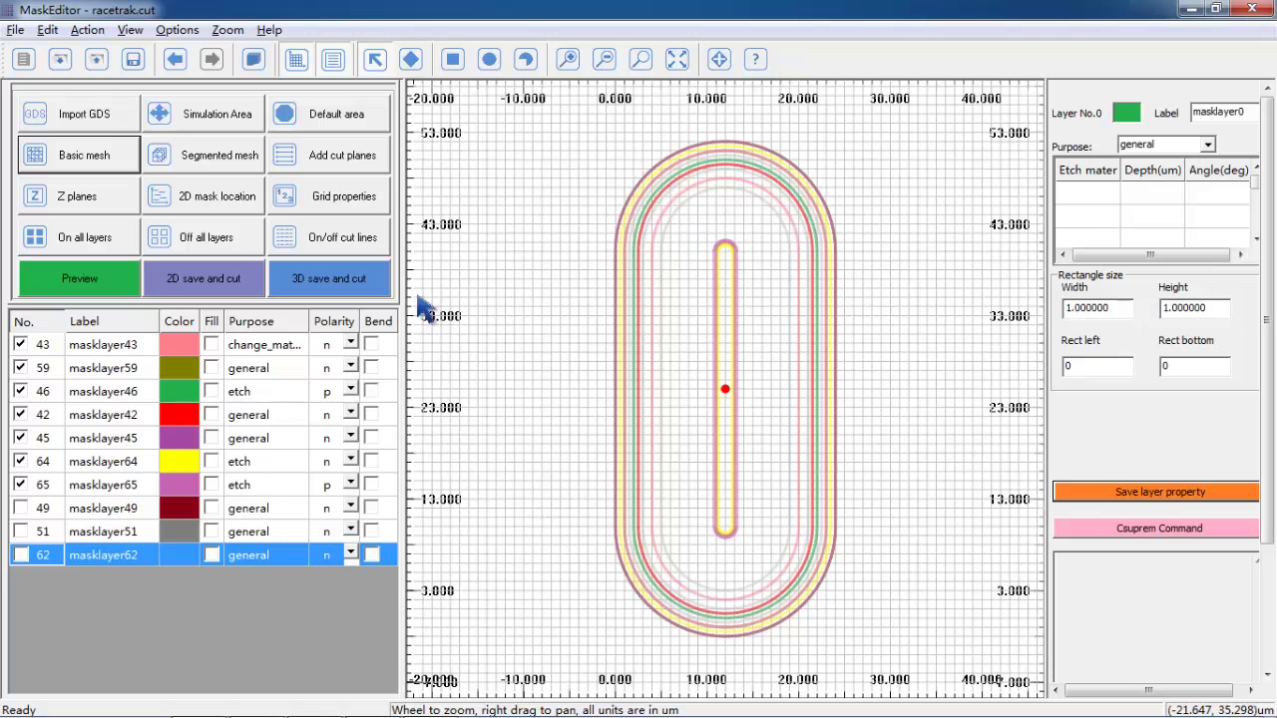
click(342, 275)
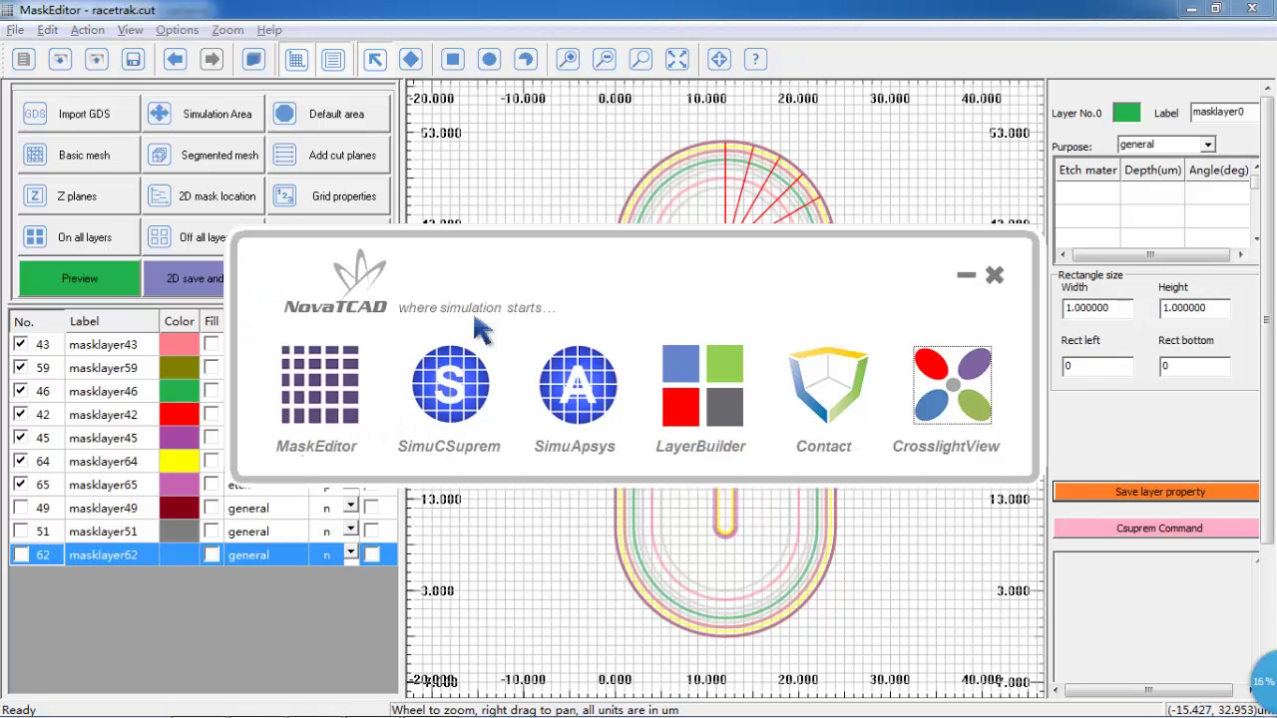
Launch SimuCSuprem and open the RaceTrack_full.in process script in the editor.
click(454, 391)
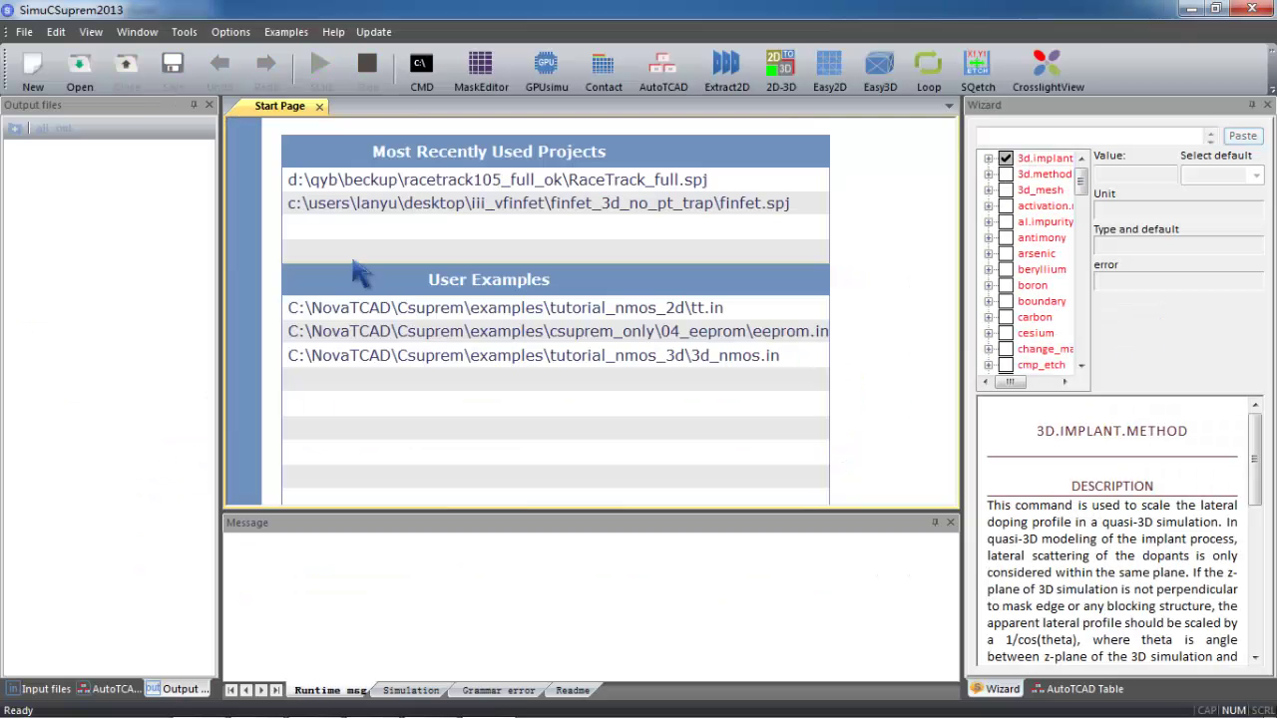
click(79, 70)
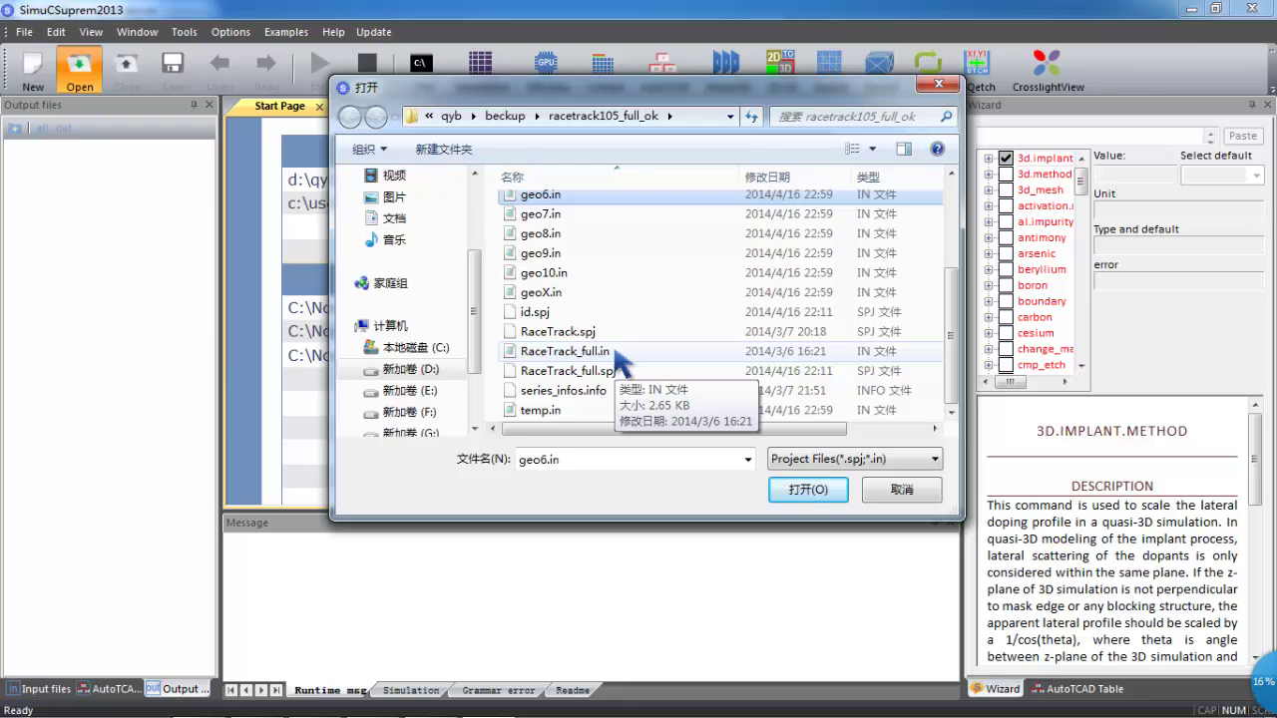
click(620, 357)
double_click(619, 357)
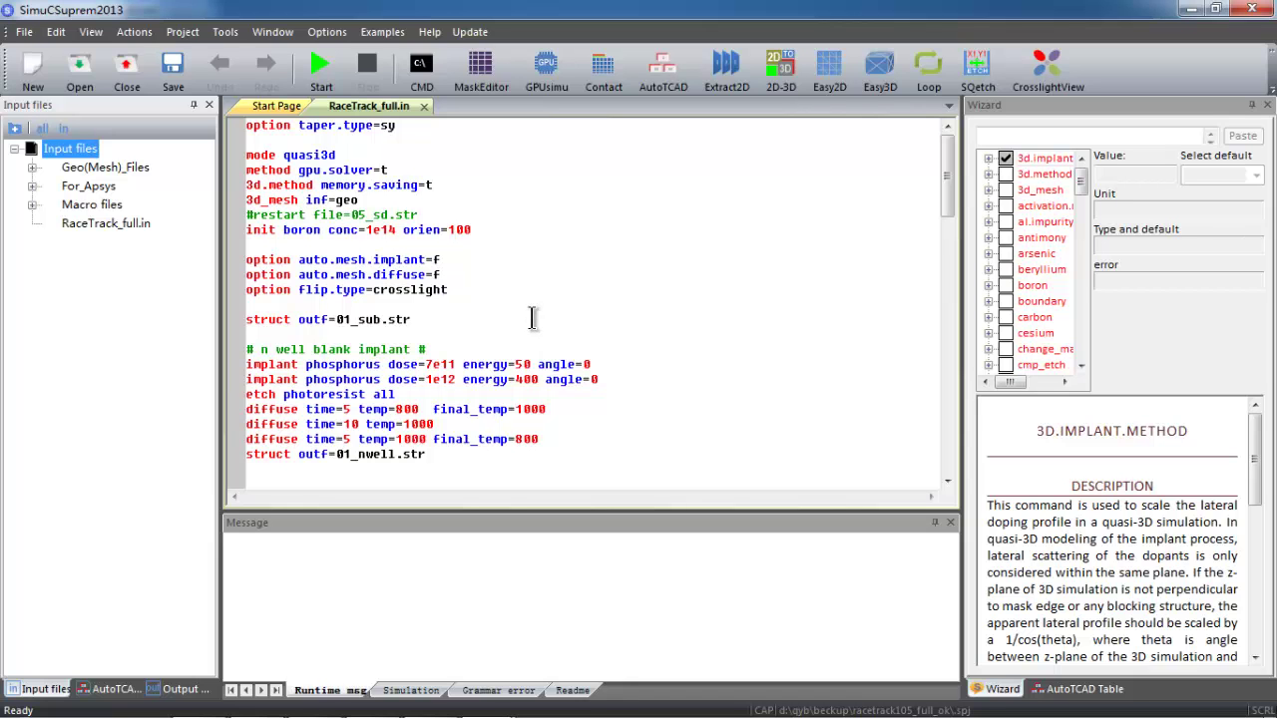
Load material_3d.sol into the Contact designer.
click(604, 86)
click(1014, 169)
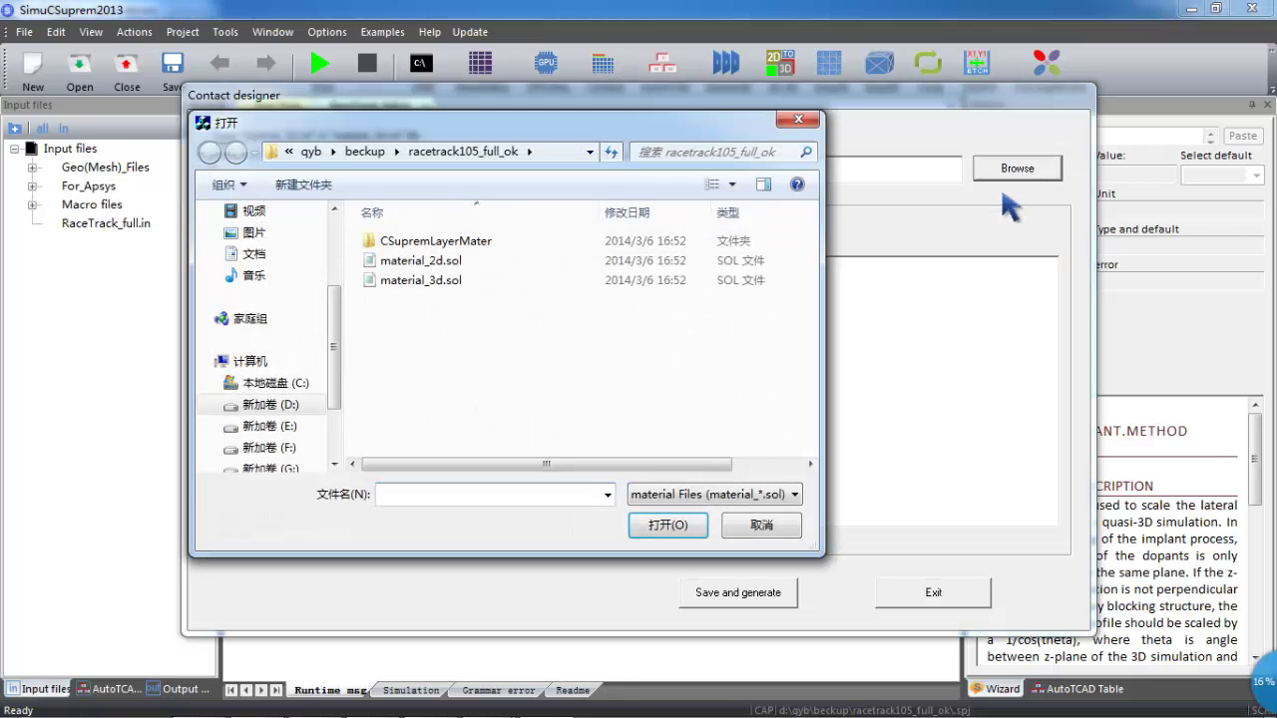
double_click(559, 286)
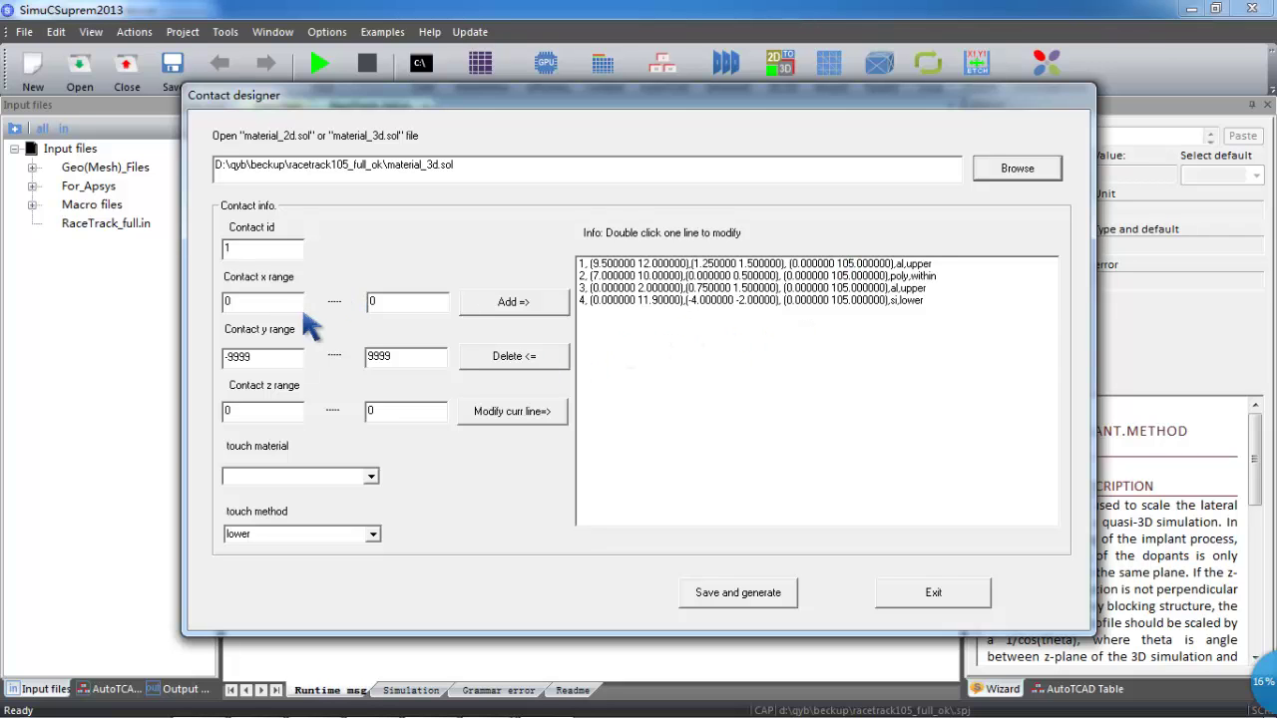
Review each of the four contact lines: two al upper, poly within, si lower.
click(614, 263)
click(619, 276)
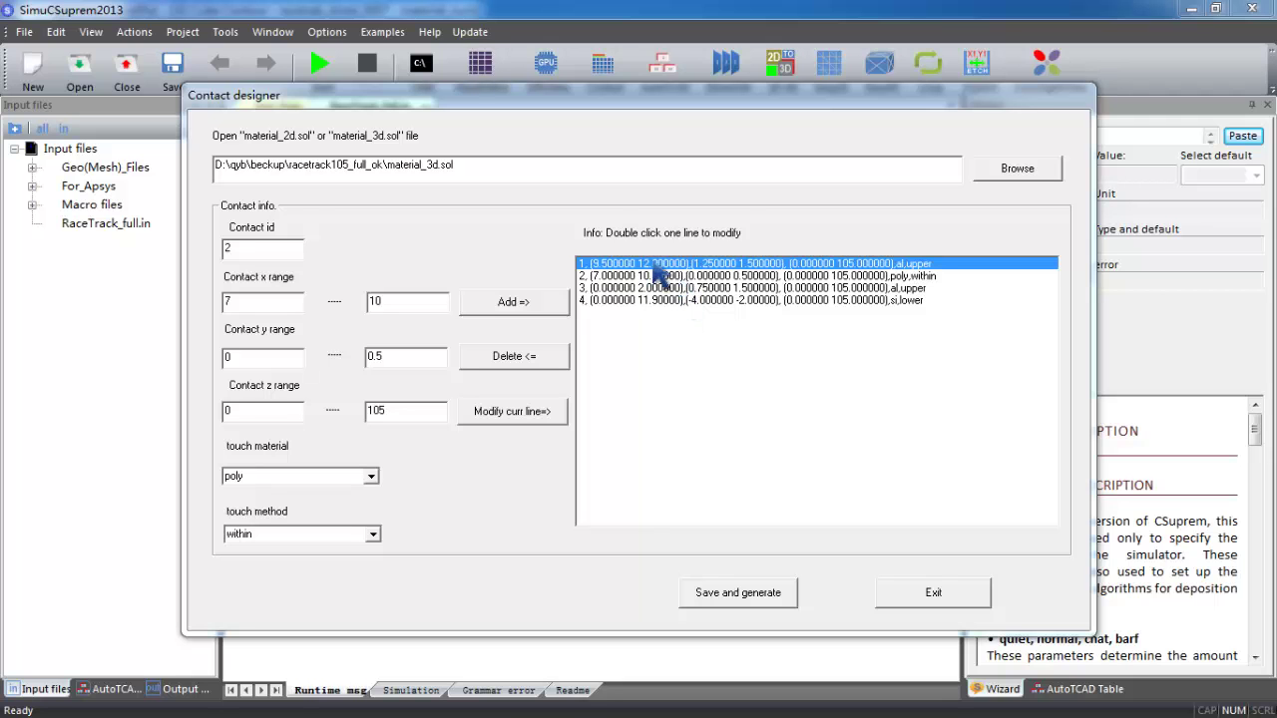
click(656, 276)
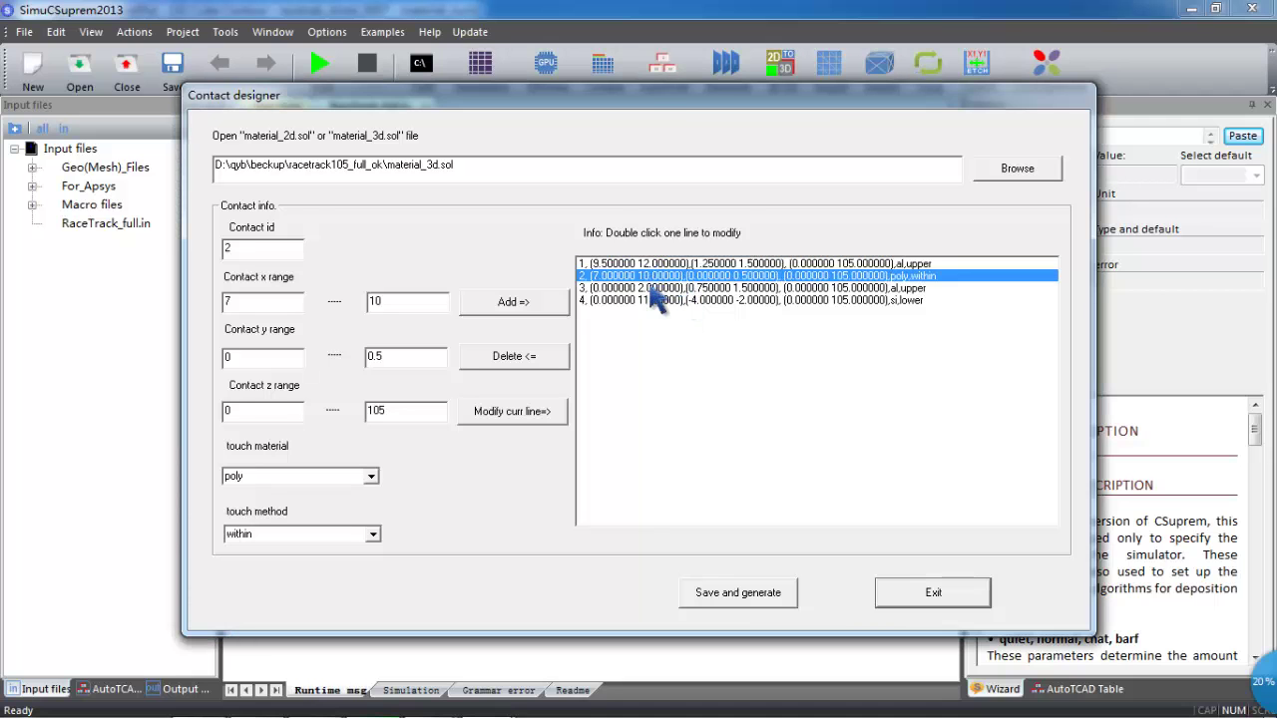
click(651, 291)
click(653, 305)
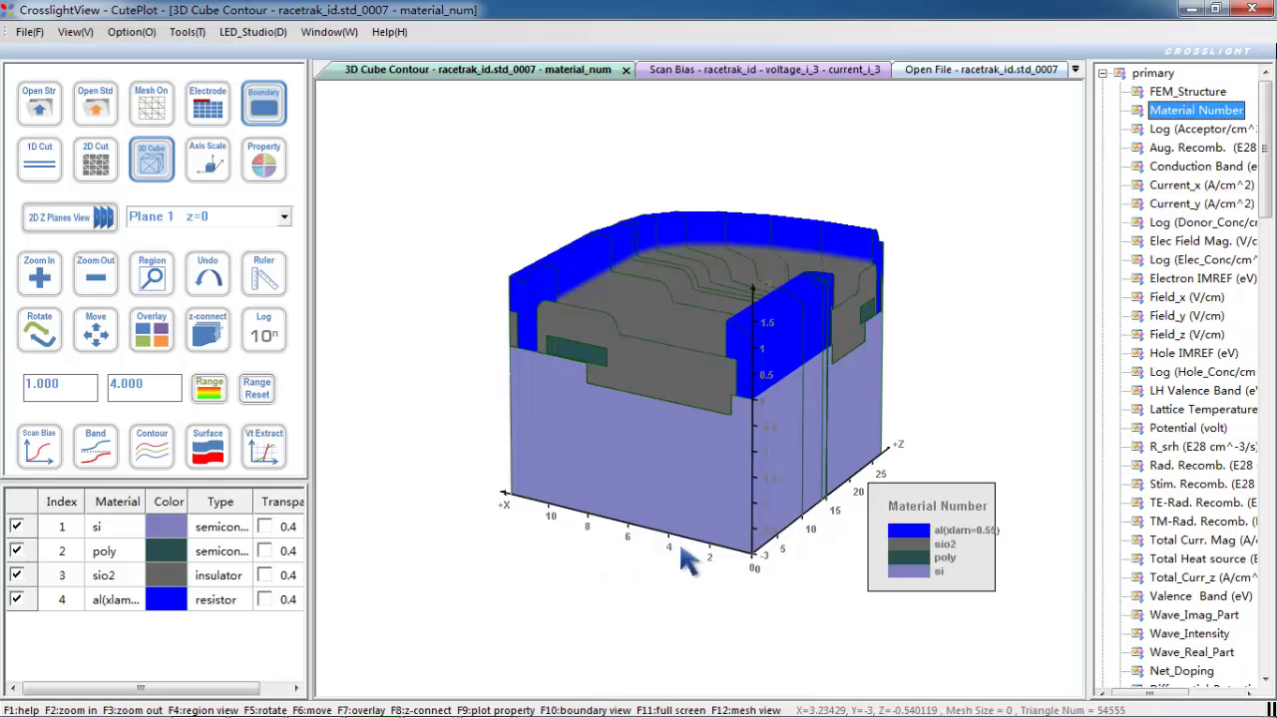
Load contact 3 (al, z 0–105) into the edit fields and check 105 against the MaskEditor layout.
key(alt+Tab)
double_click(698, 287)
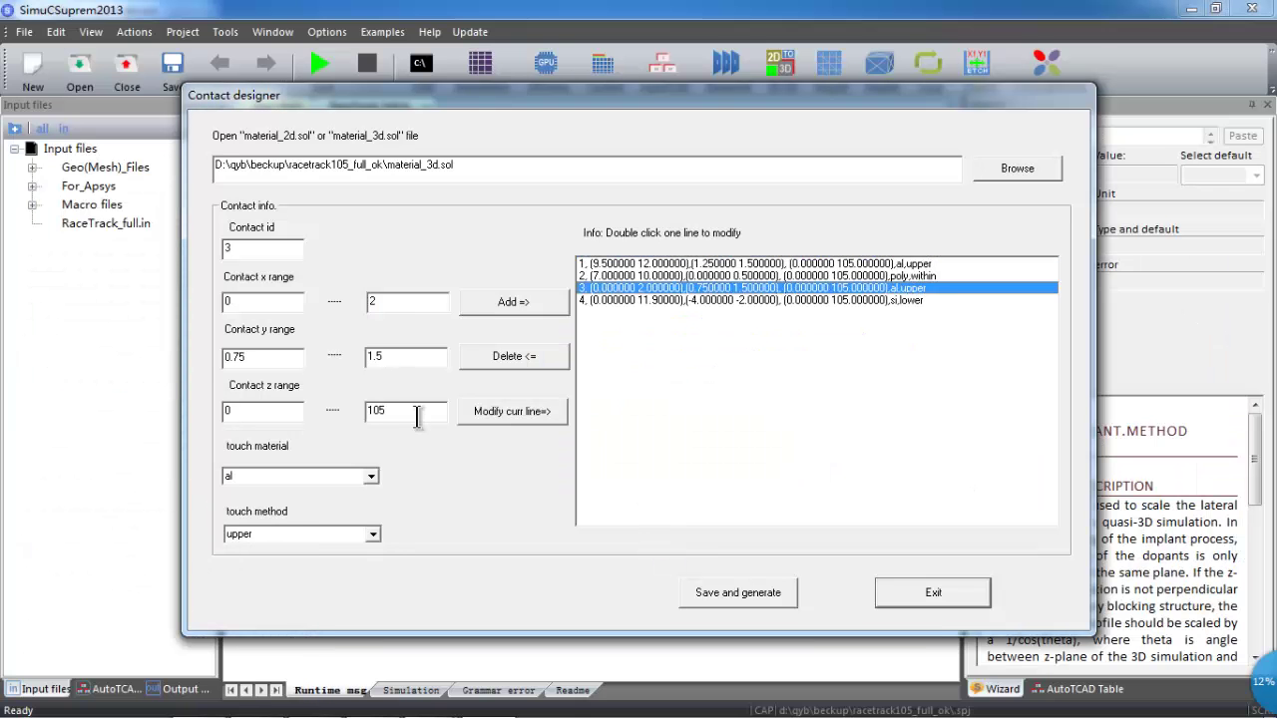
drag(368, 417, 397, 413)
key(alt+Tab)
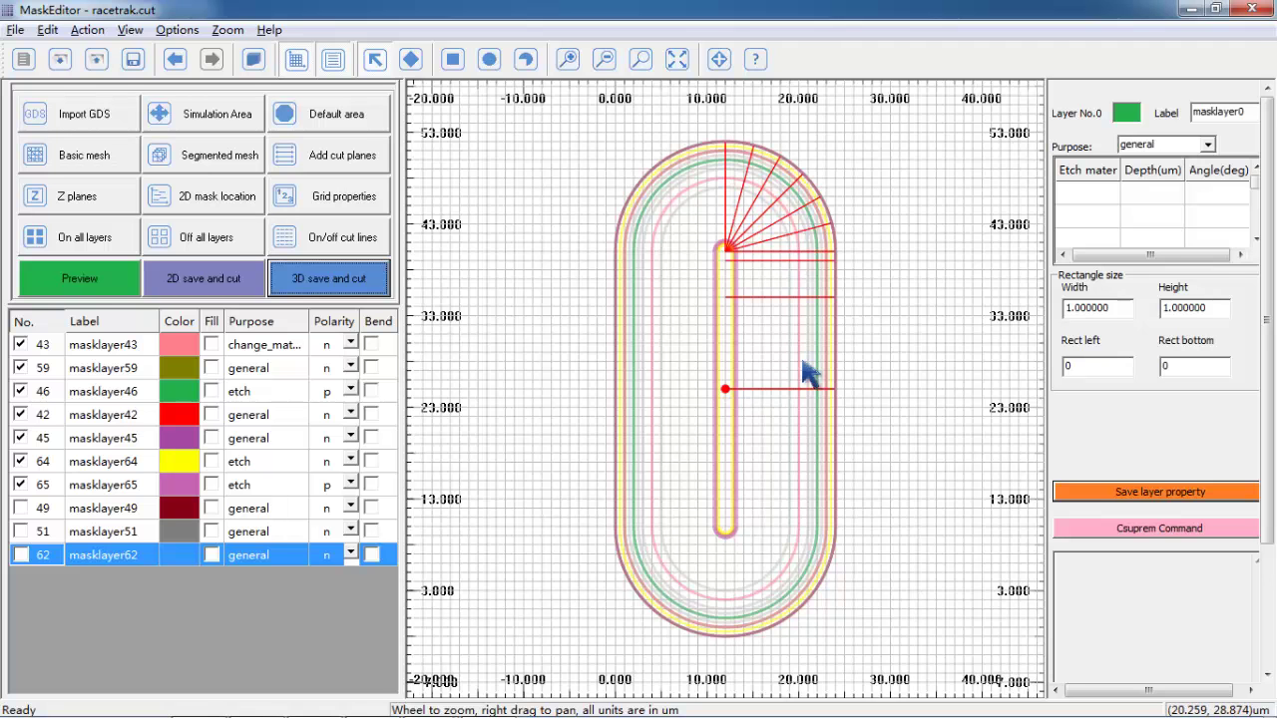
Save the contacts to generate contact_3d.sol, acknowledge the message, and exit the contact designer.
key(alt+Tab)
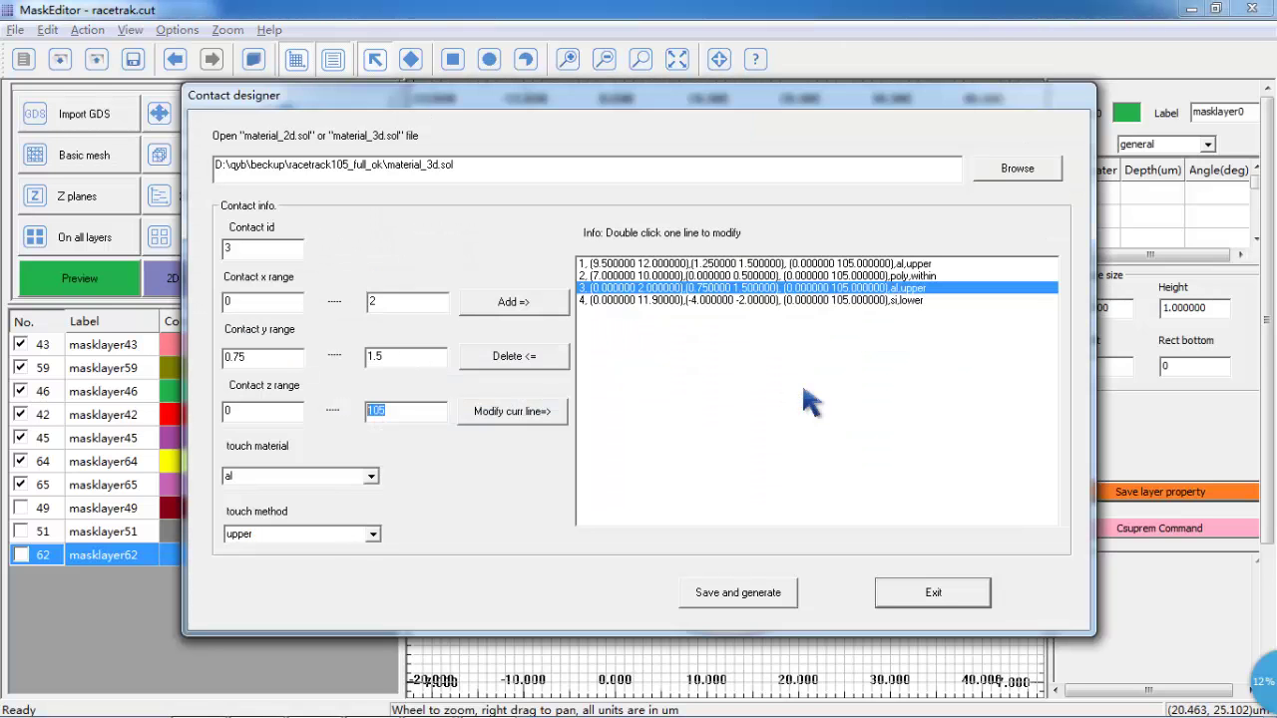
click(392, 417)
click(729, 597)
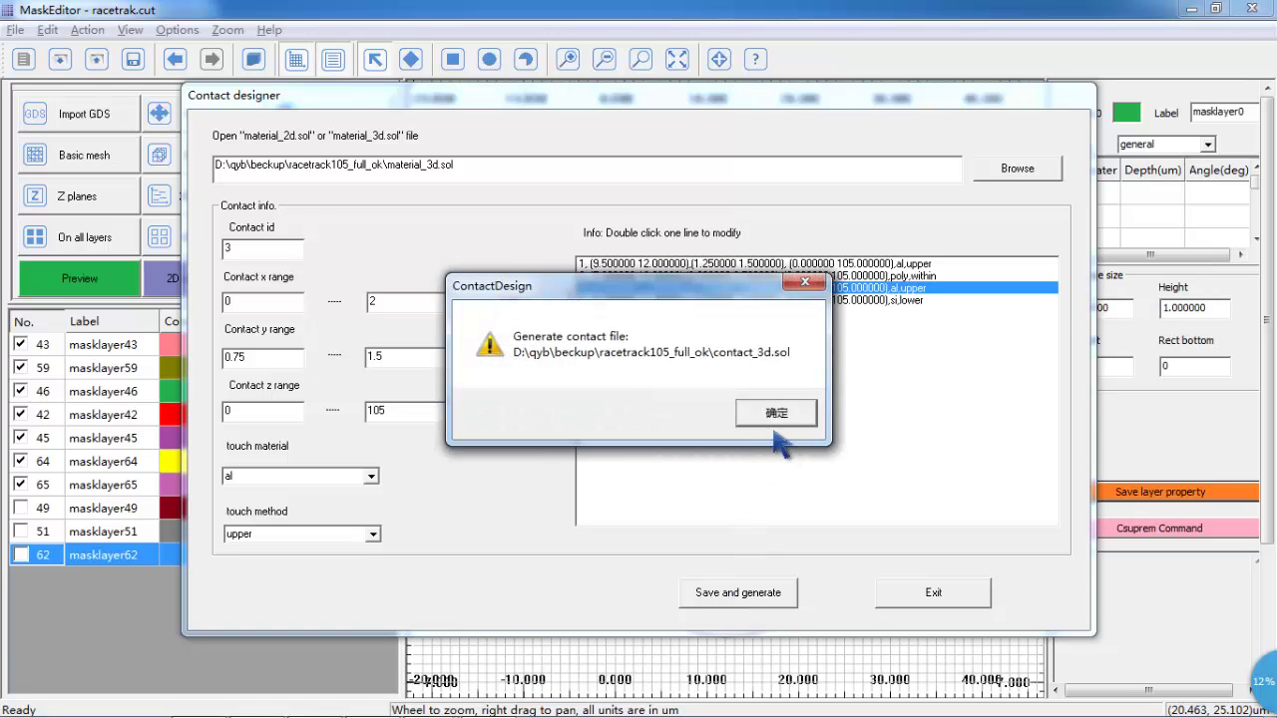
click(777, 417)
click(939, 591)
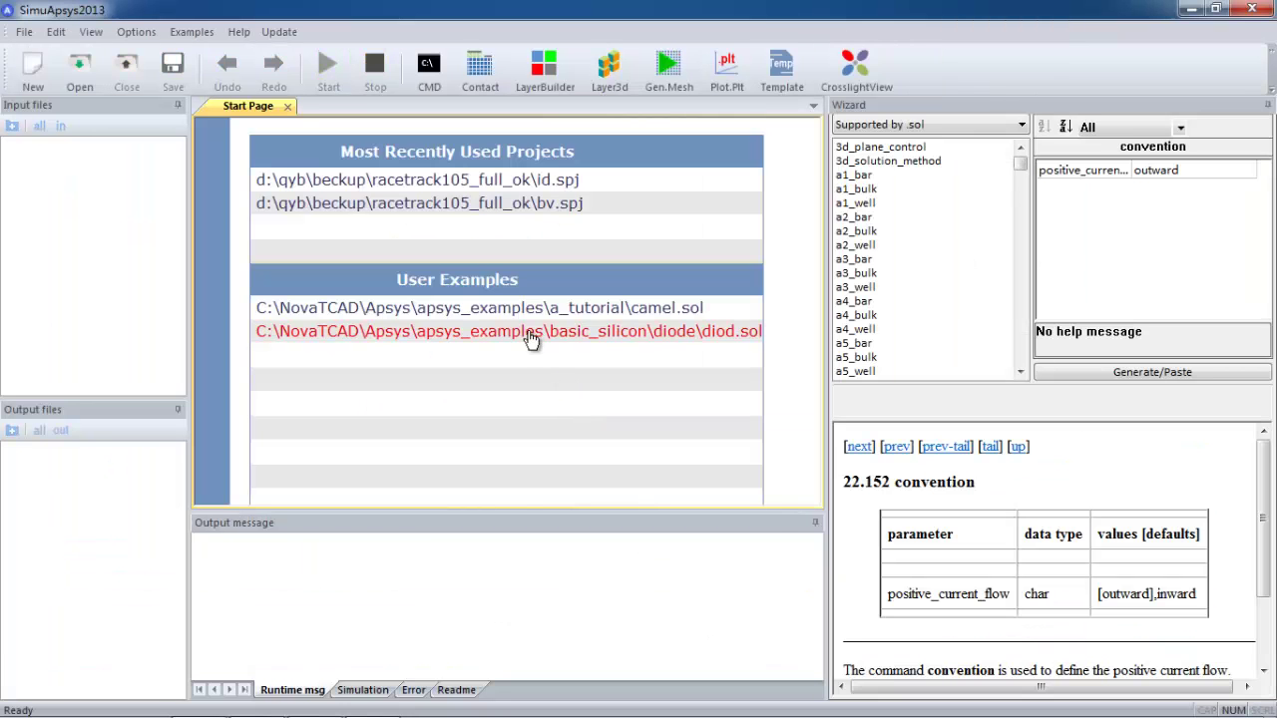
Dismiss the Mos Template dialog and open d:\qyb\beckup\racetrack105_full_ok\bv.spj from recent projects.
click(783, 75)
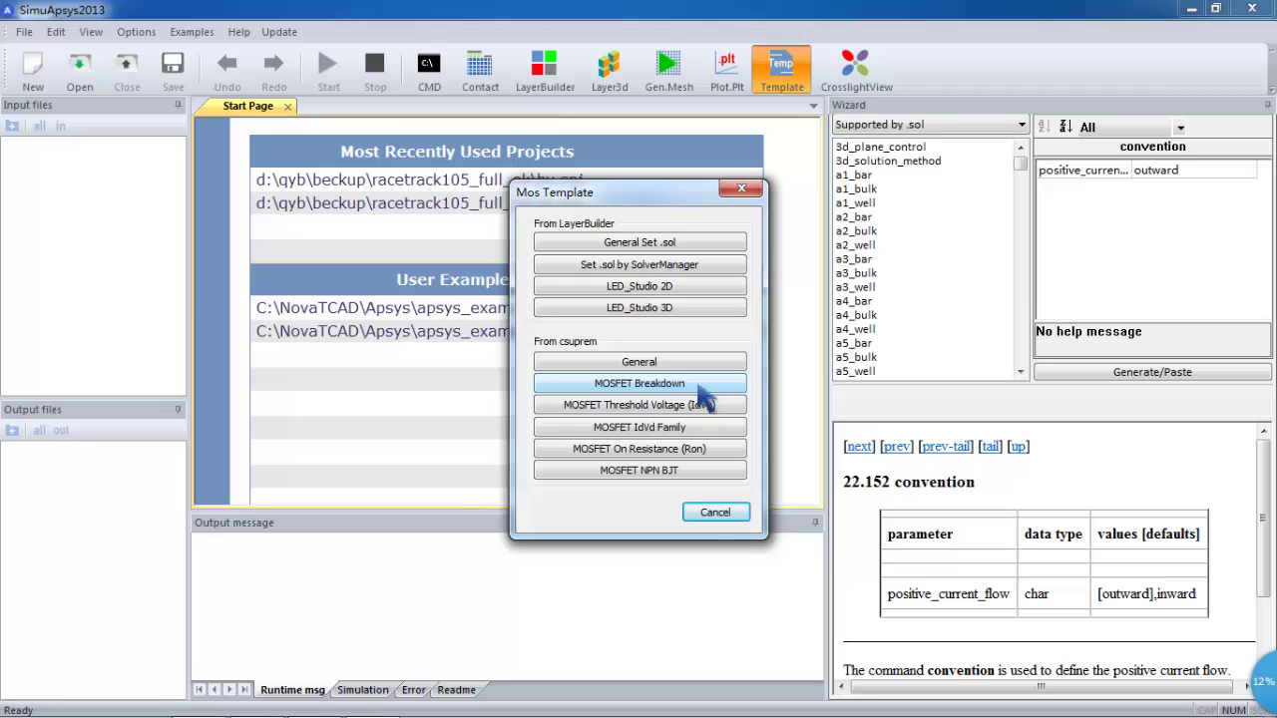
click(714, 512)
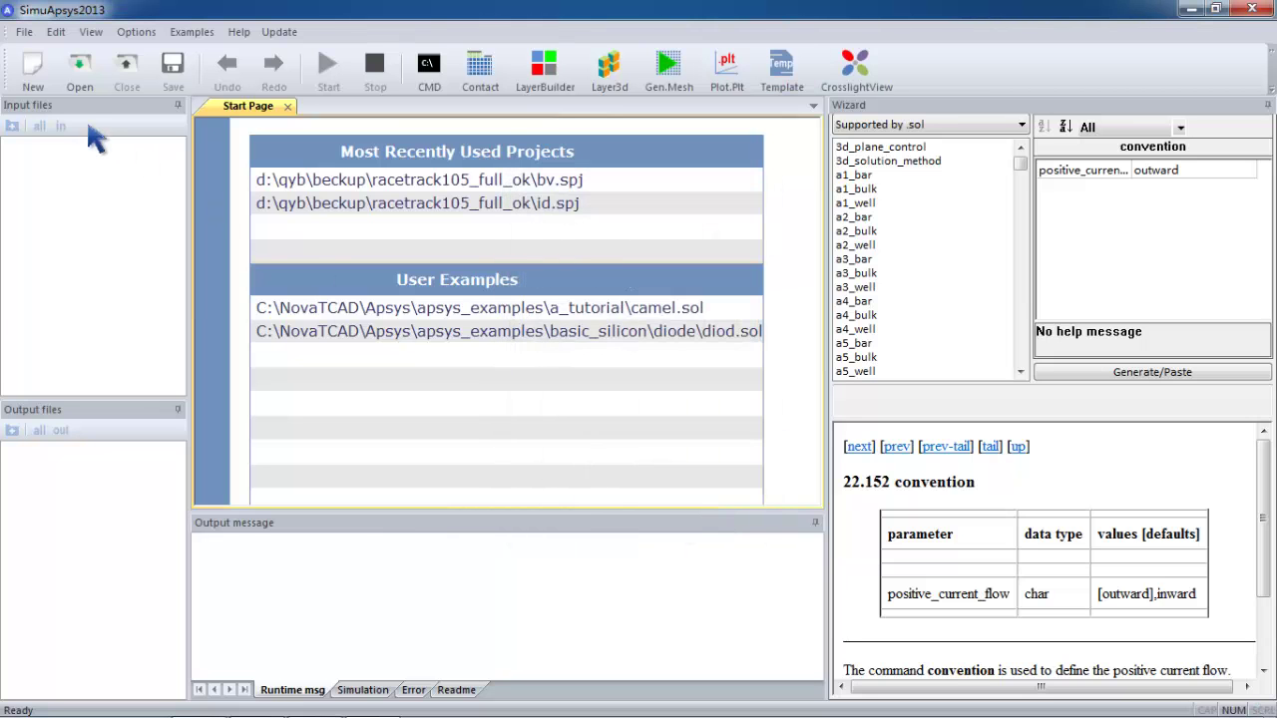
click(80, 65)
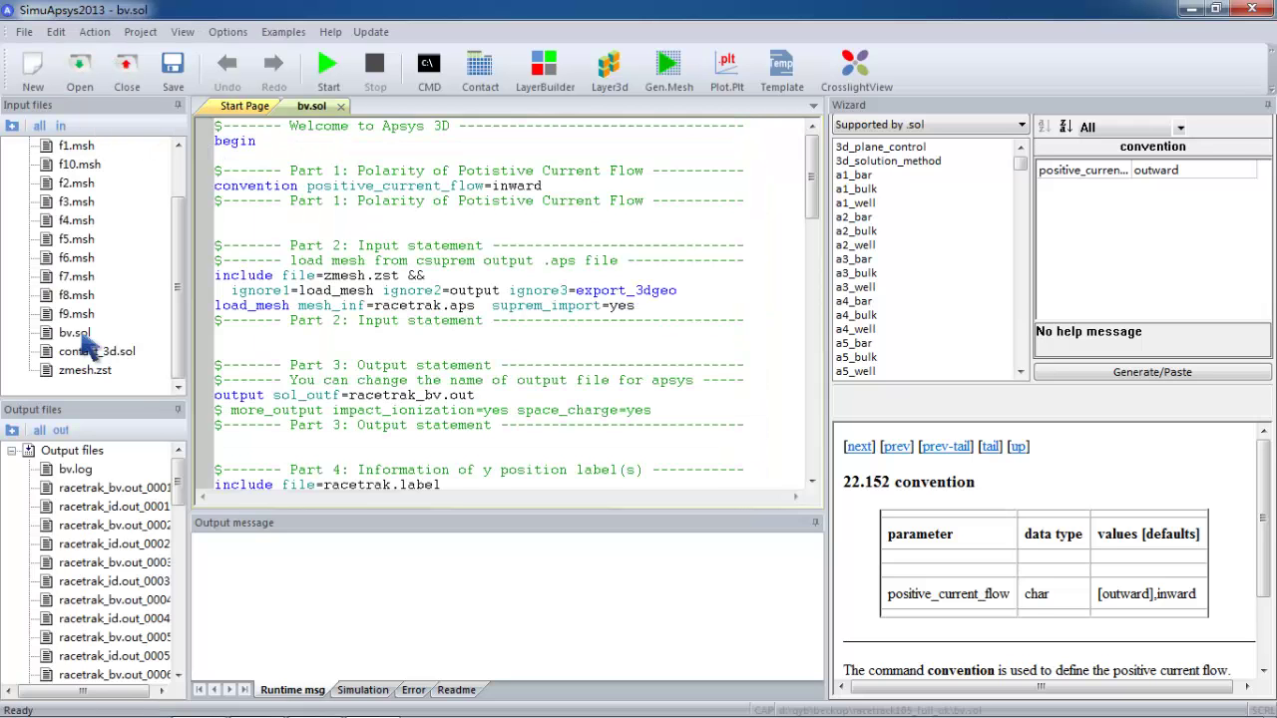
Review bv.sol's impact_chynoweth model and voltage_3 scan to 300, then bring up the Open dialog.
scroll(297, 336, down, 8)
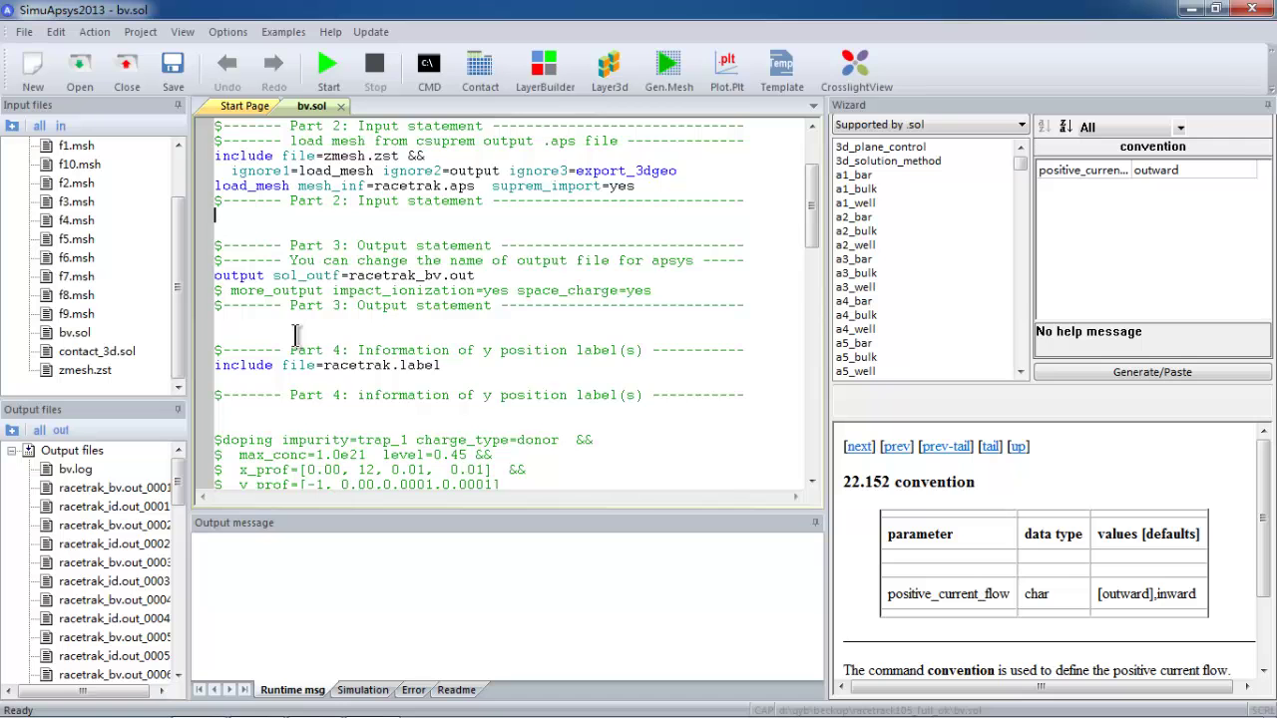
drag(419, 351, 205, 359)
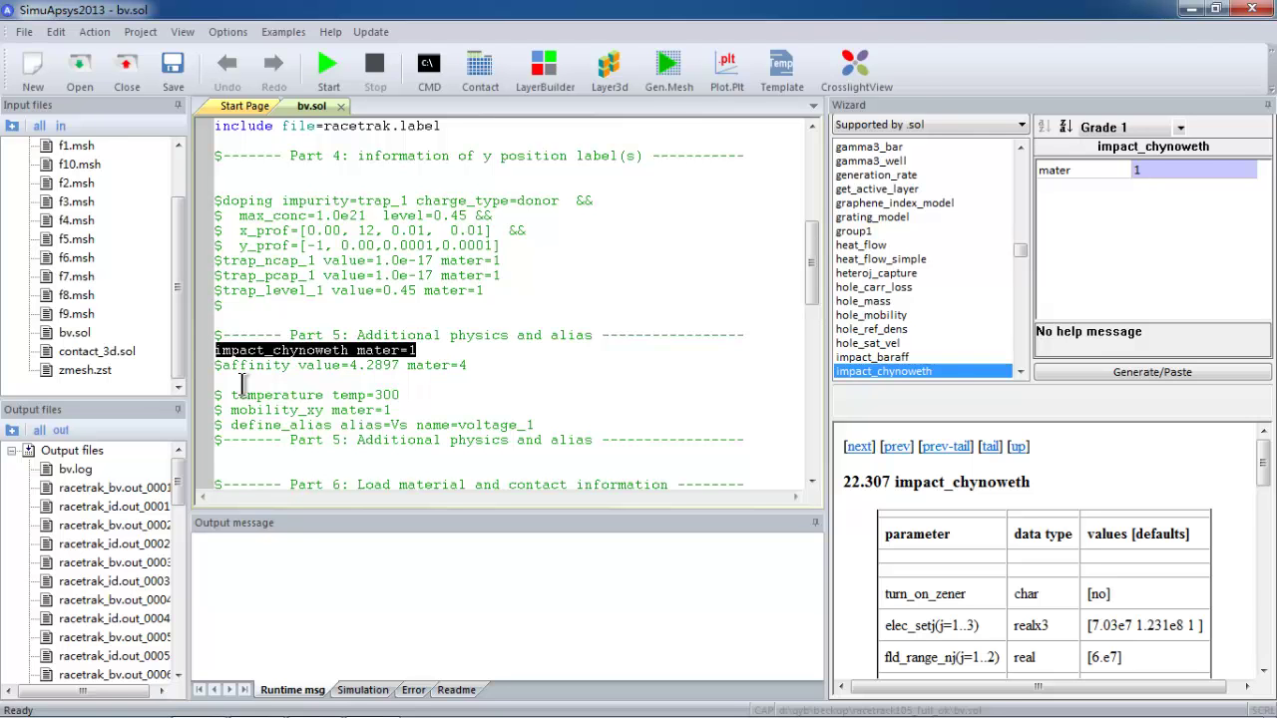
scroll(299, 374, down, 10)
click(369, 365)
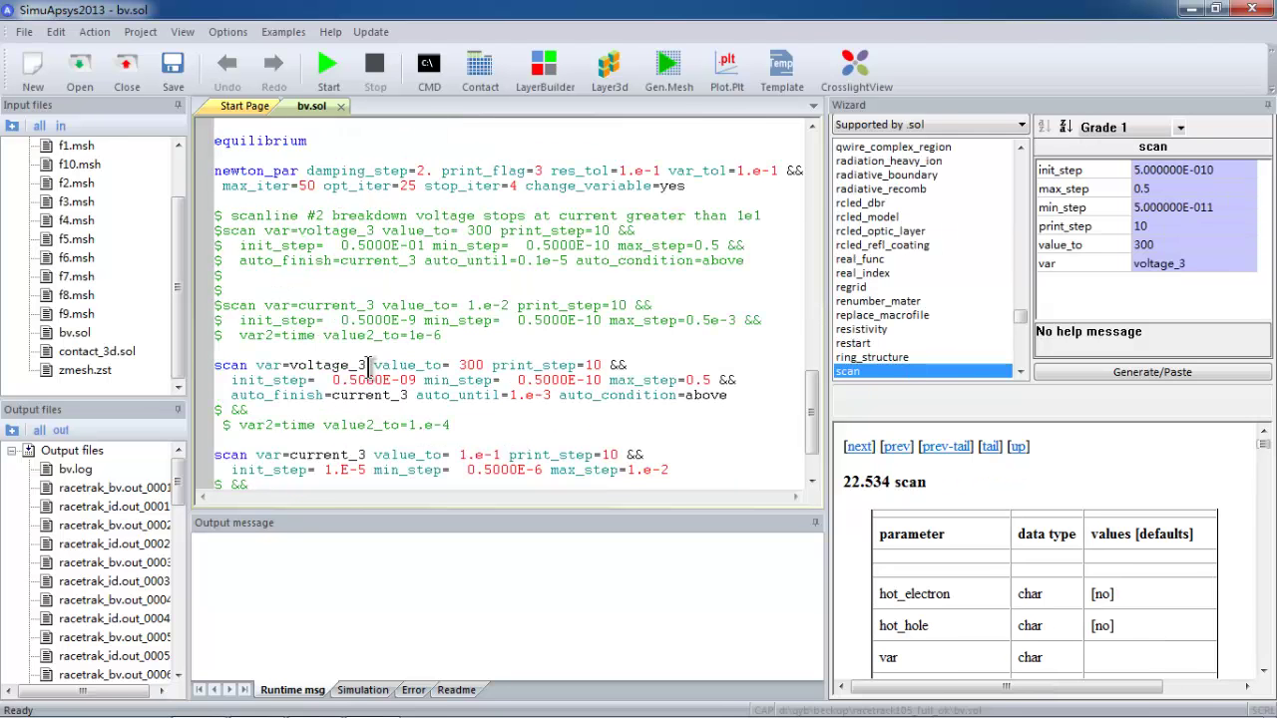
drag(369, 365, 358, 365)
click(80, 66)
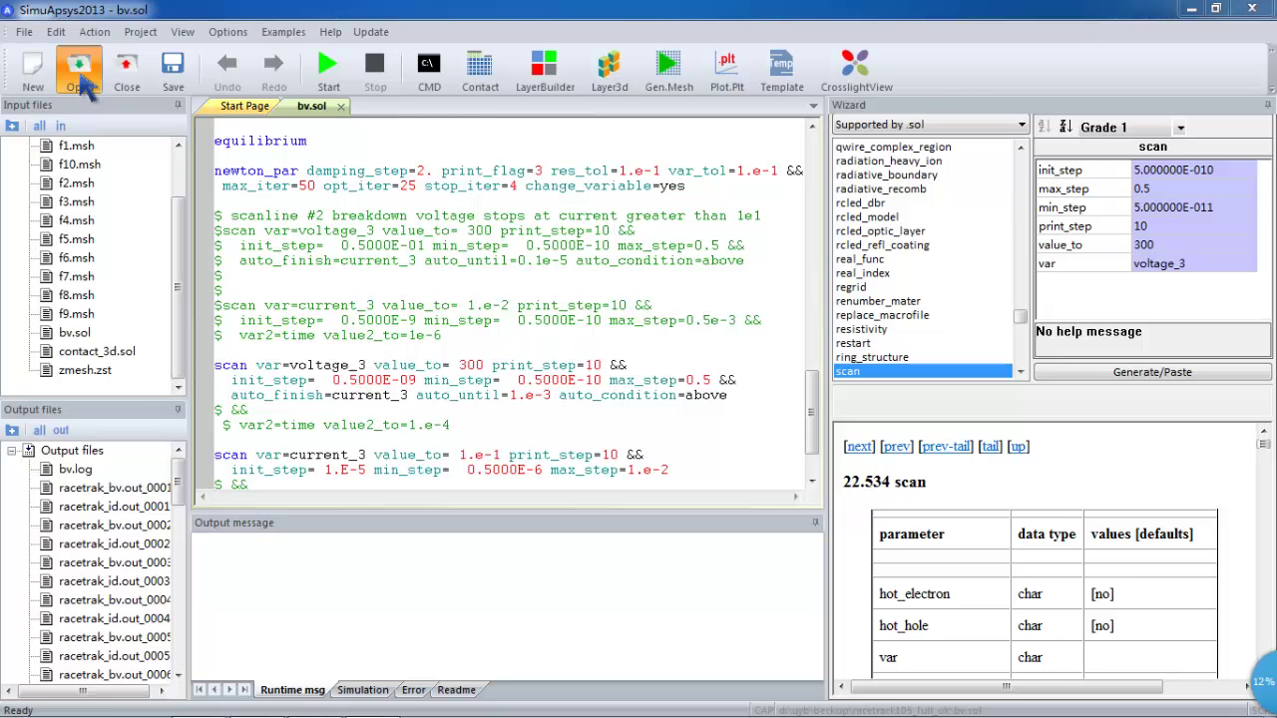
Load the racetrack project and open its id.sol input file from Input files.
double_click(204, 269)
double_click(17, 148)
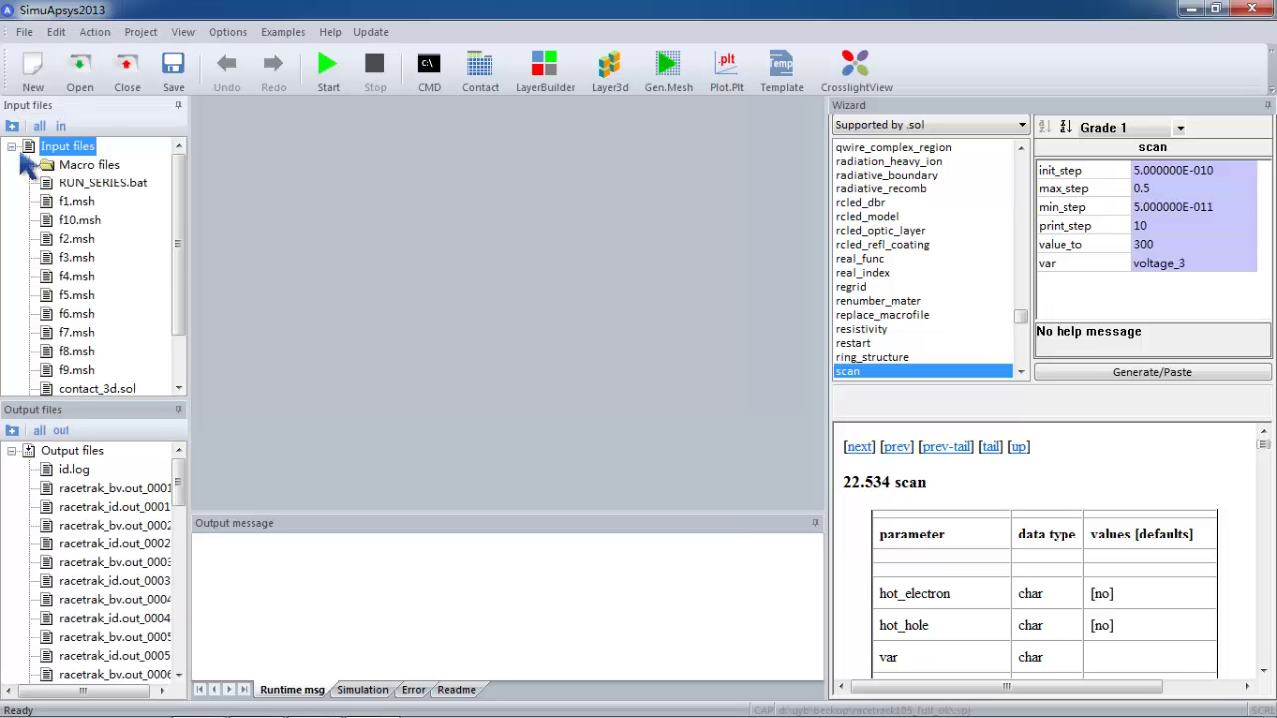
drag(180, 250, 179, 313)
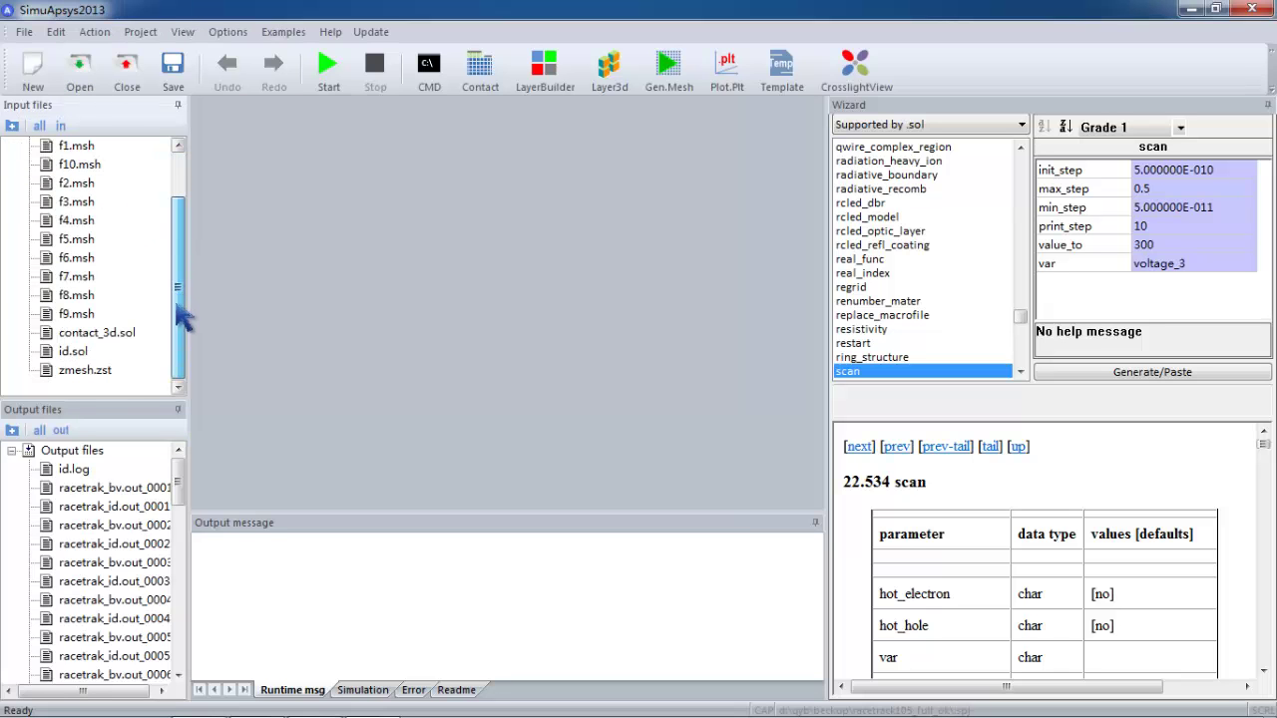
double_click(70, 351)
Select the $impact_chynoweth mater=1 line and scroll to the gate 5.5 V and drain 50 V ramps.
scroll(474, 249, down, 6)
click(474, 249)
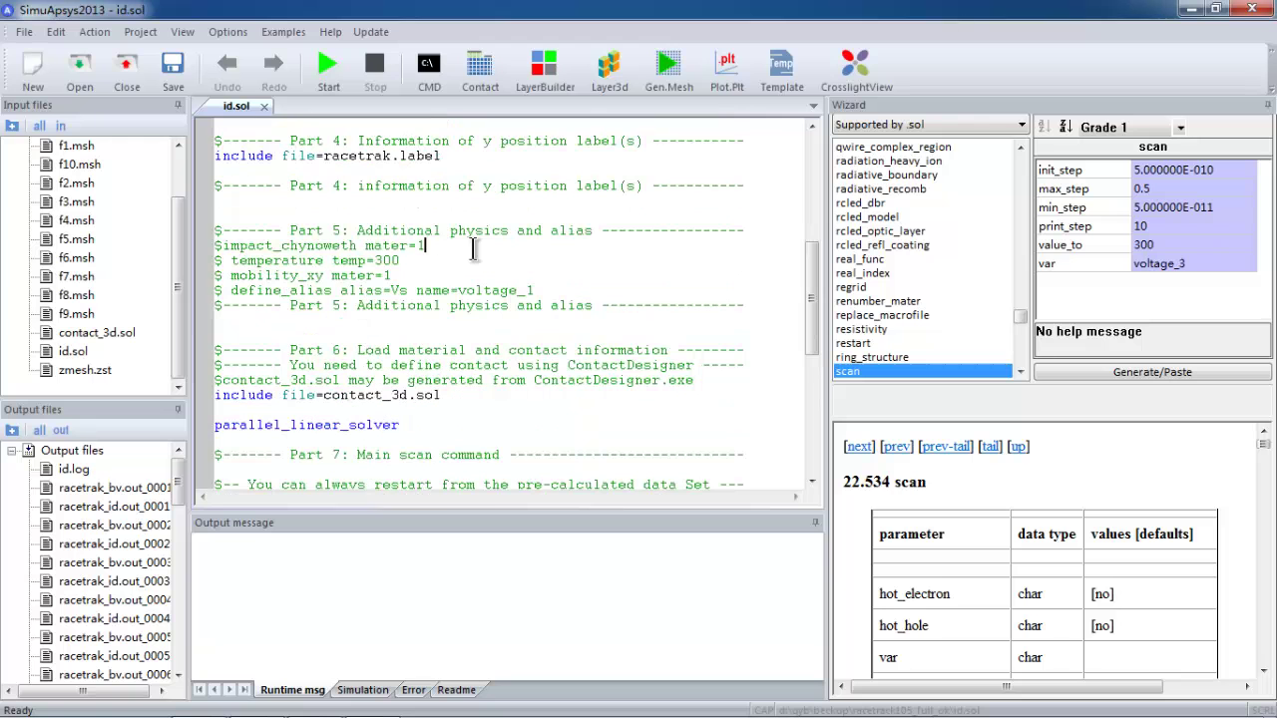
drag(474, 249, 215, 238)
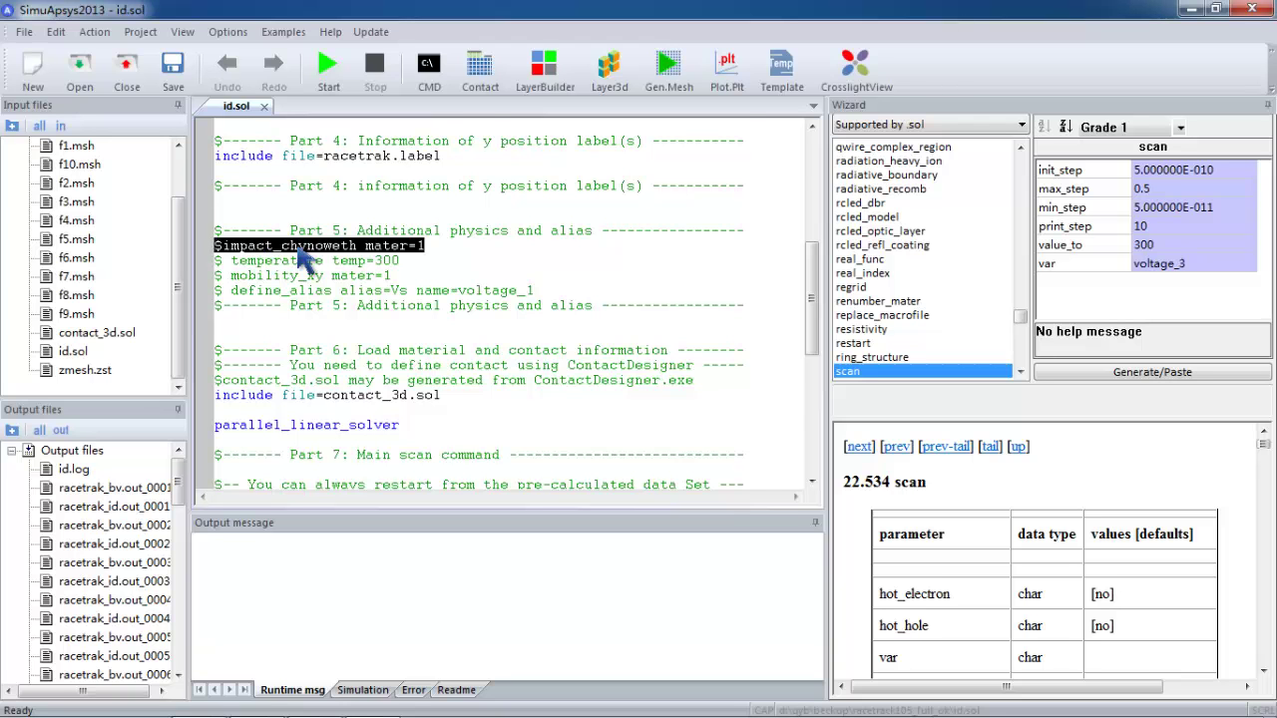
scroll(339, 279, down, 8)
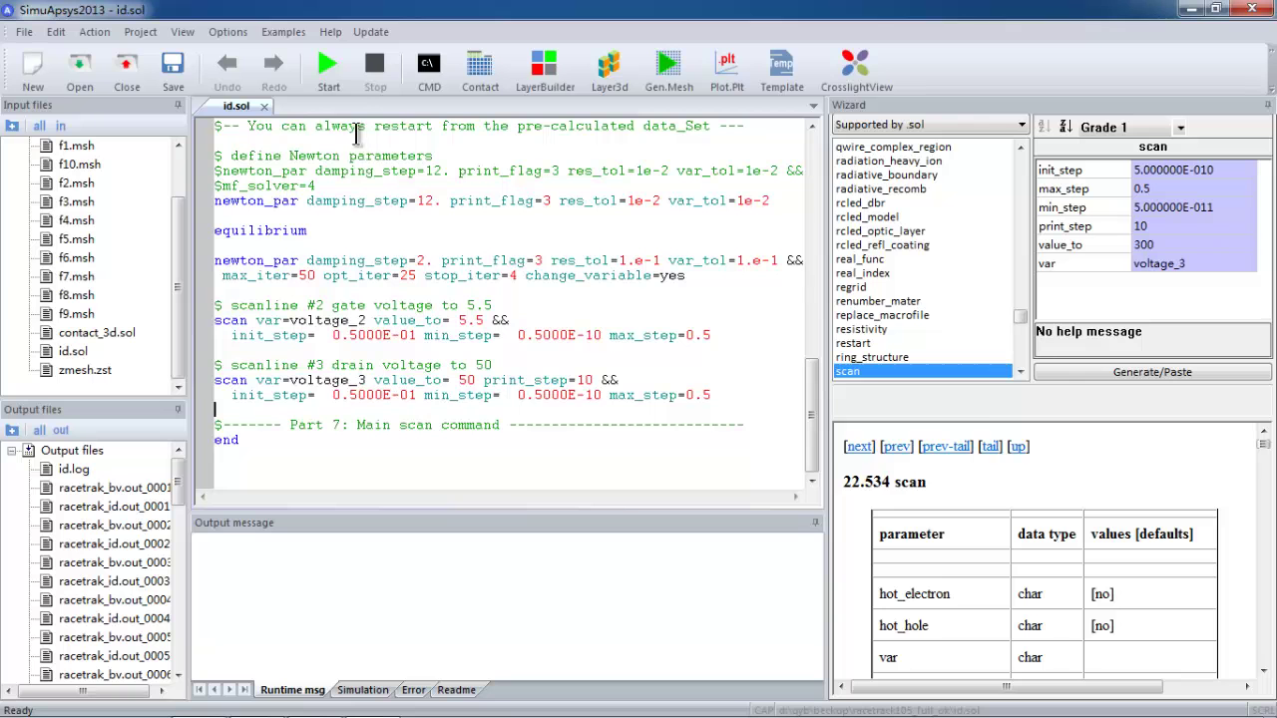
Run the id.sol simulation, then open racetrak_bv.std_0011 from Output files in CrosslightView.
click(336, 78)
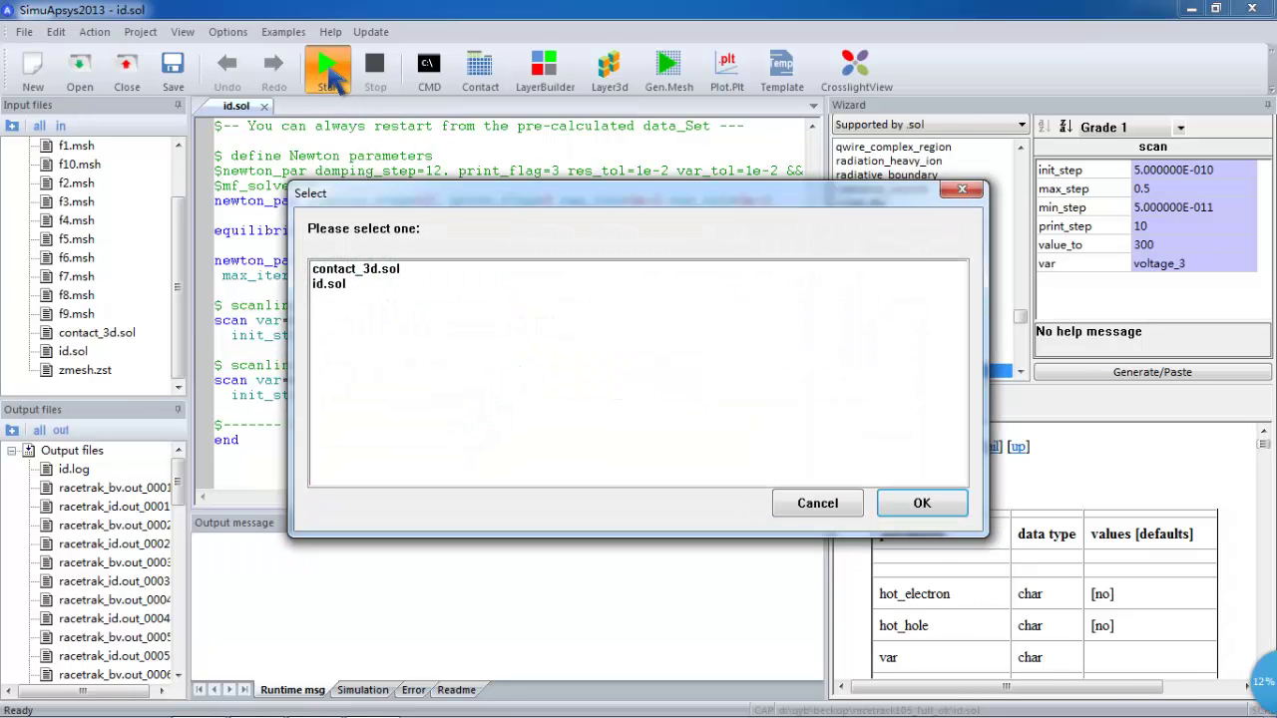
click(330, 288)
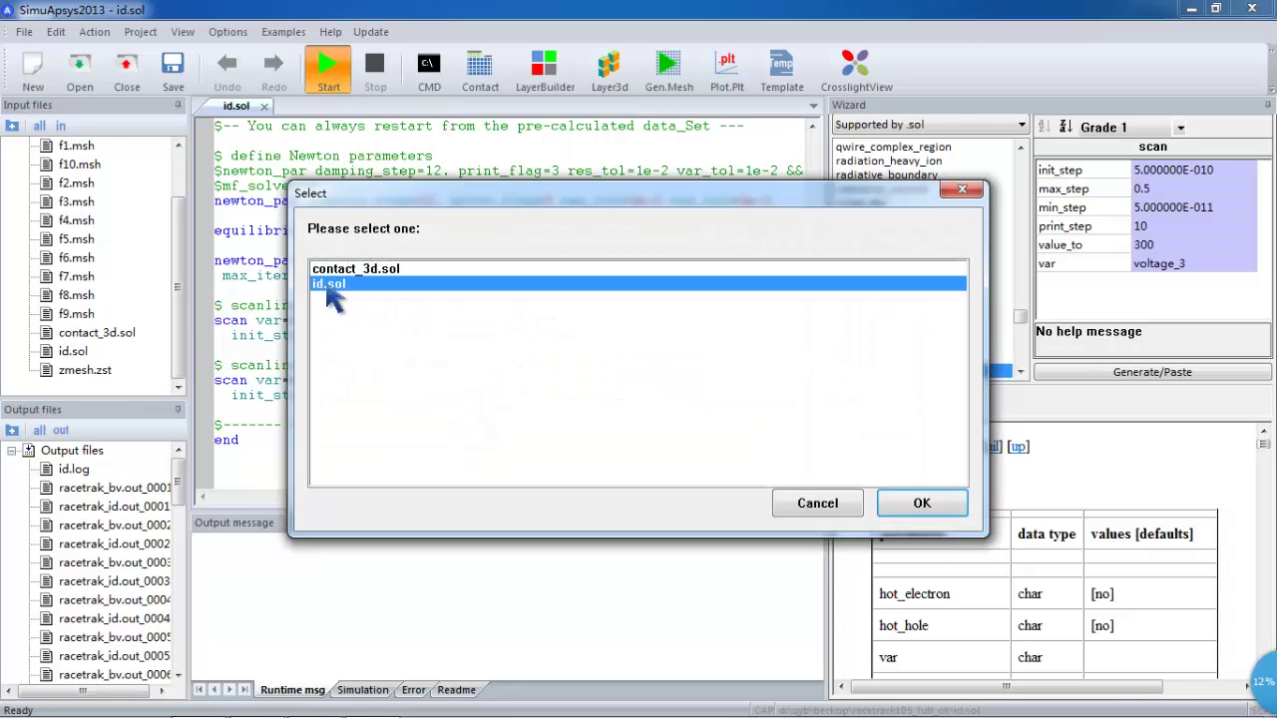
click(922, 504)
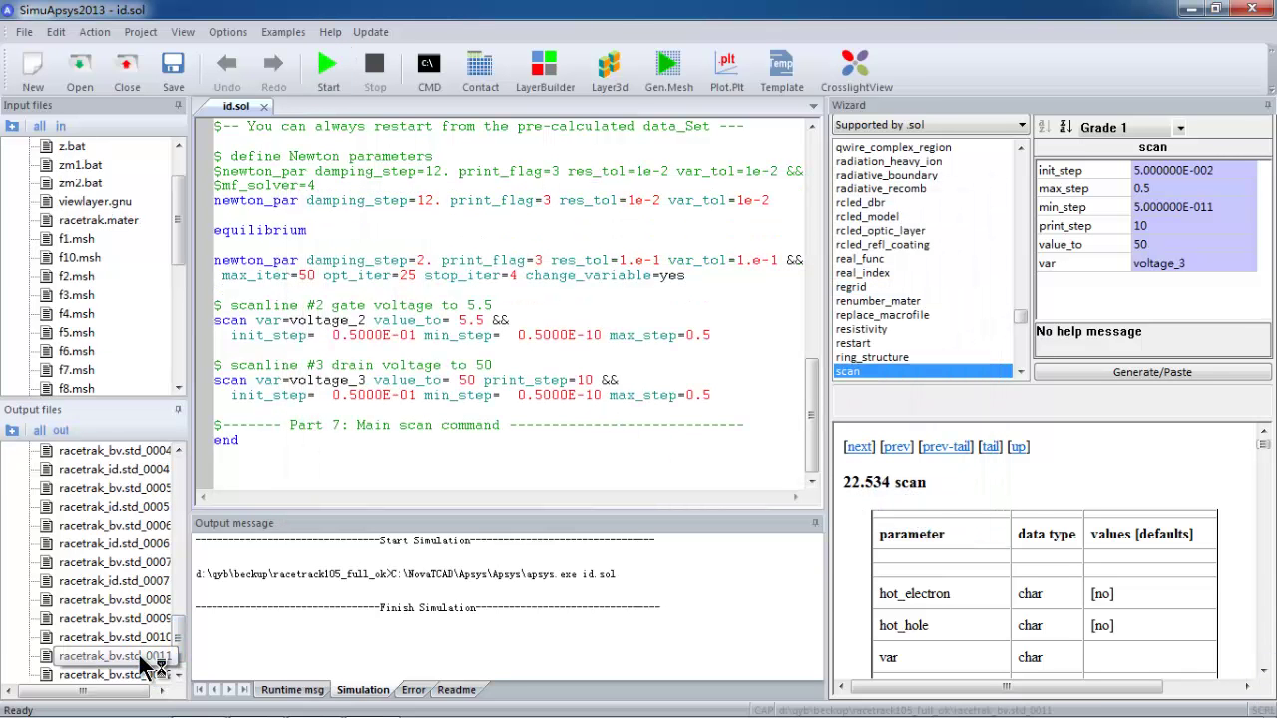
double_click(139, 657)
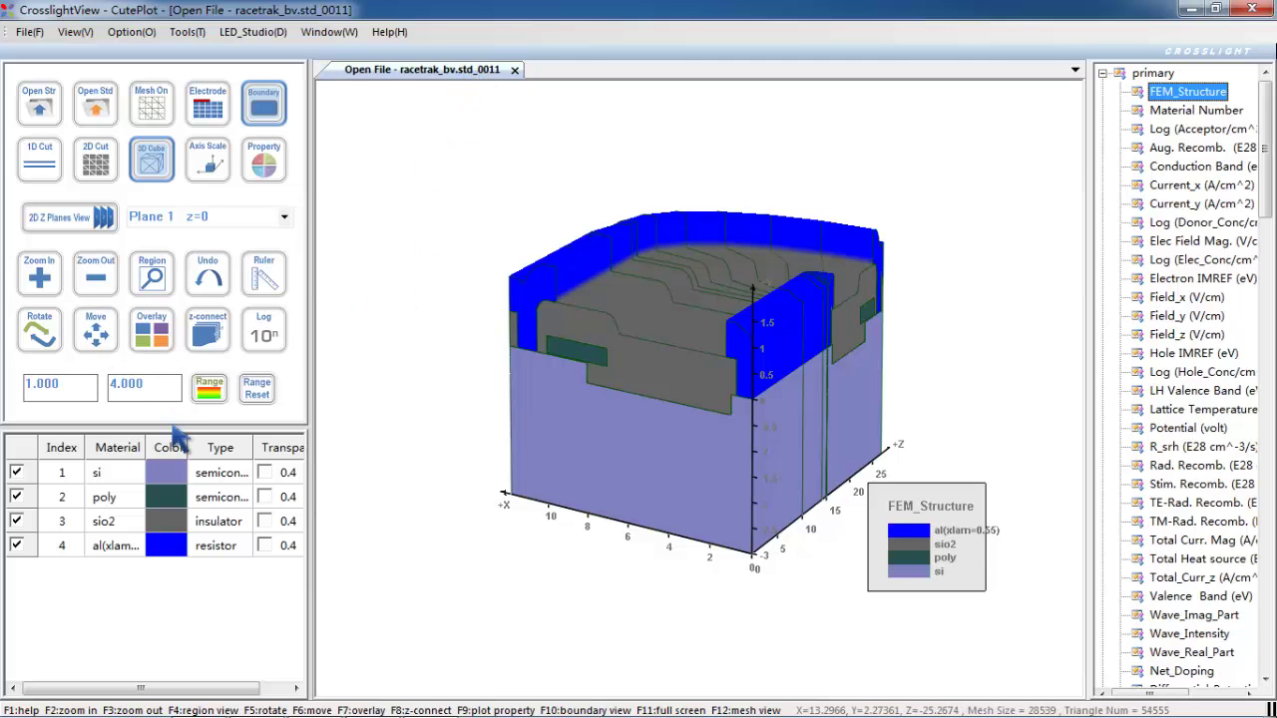
Create a Scan Bias plot of contact 3 current versus contact 3 voltage across all racetrak_bv files.
drag(168, 429, 163, 508)
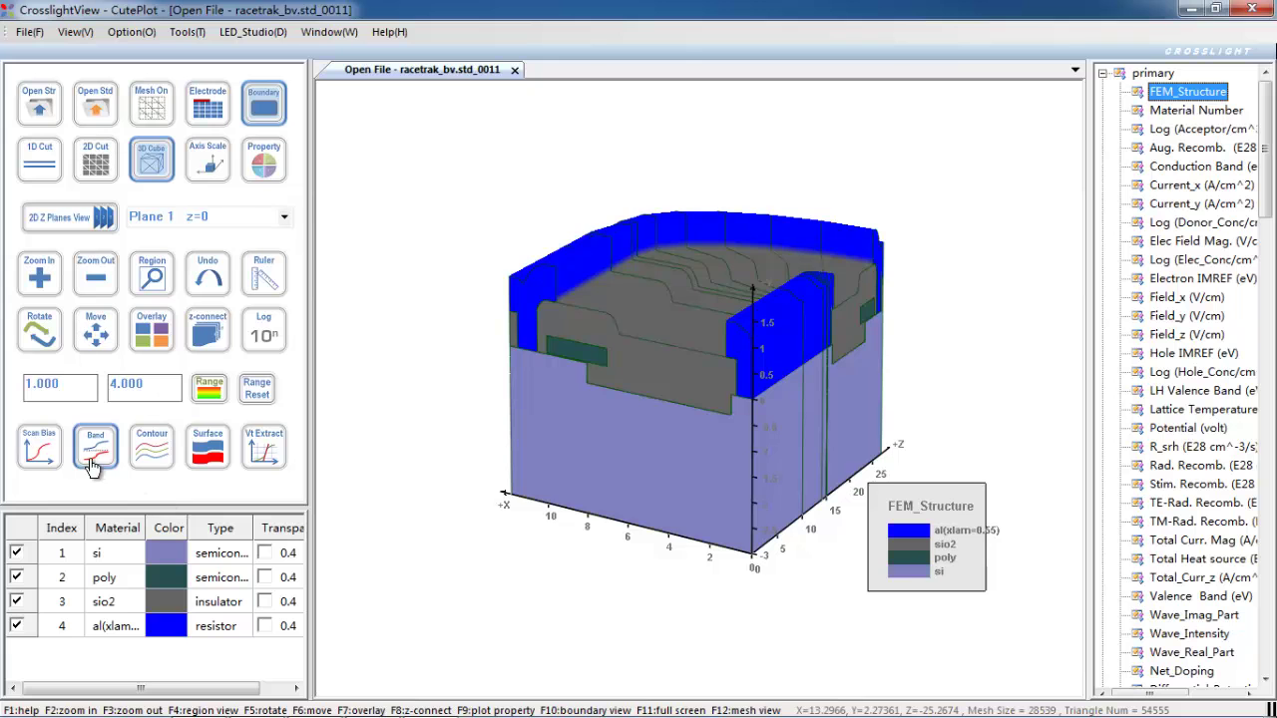
click(40, 449)
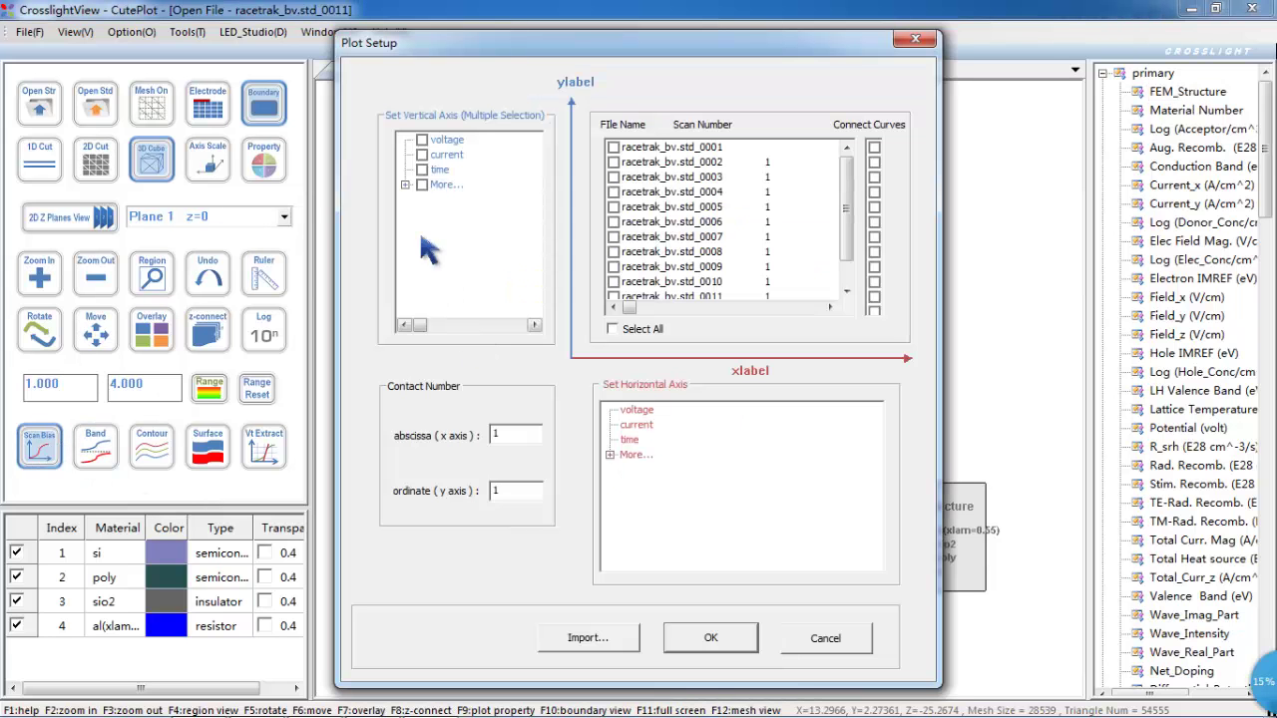
click(422, 155)
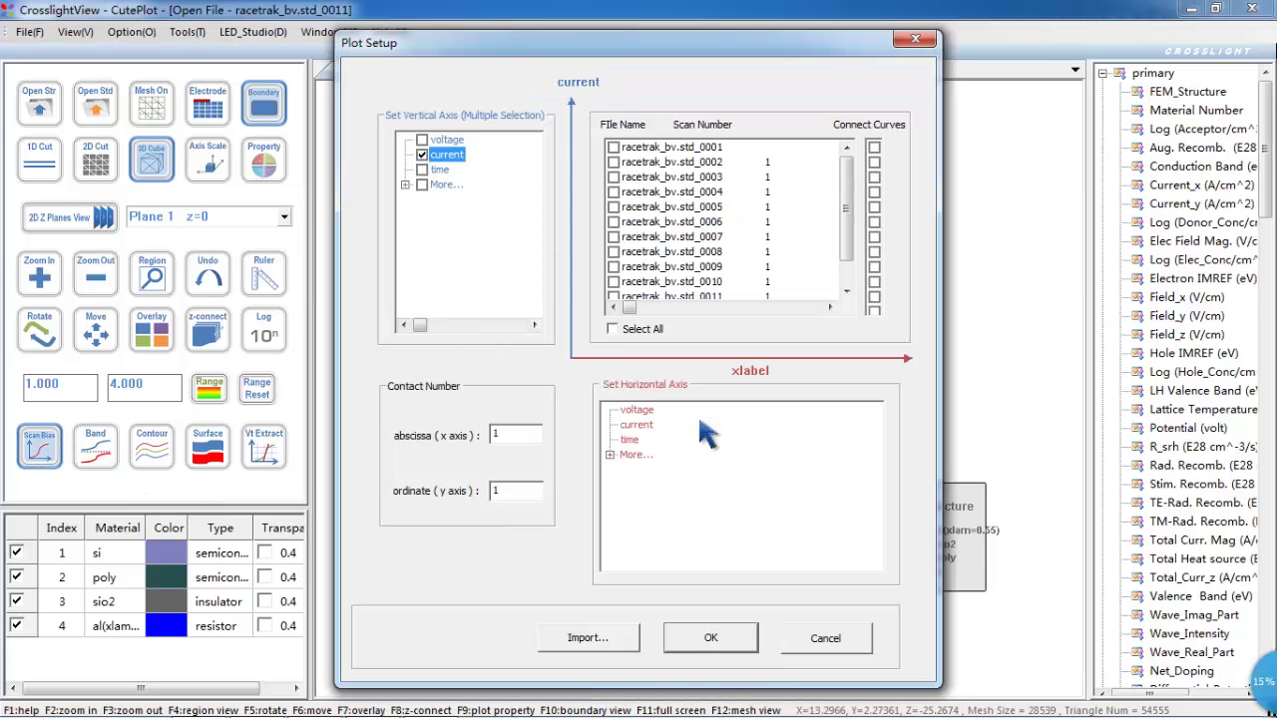
click(638, 410)
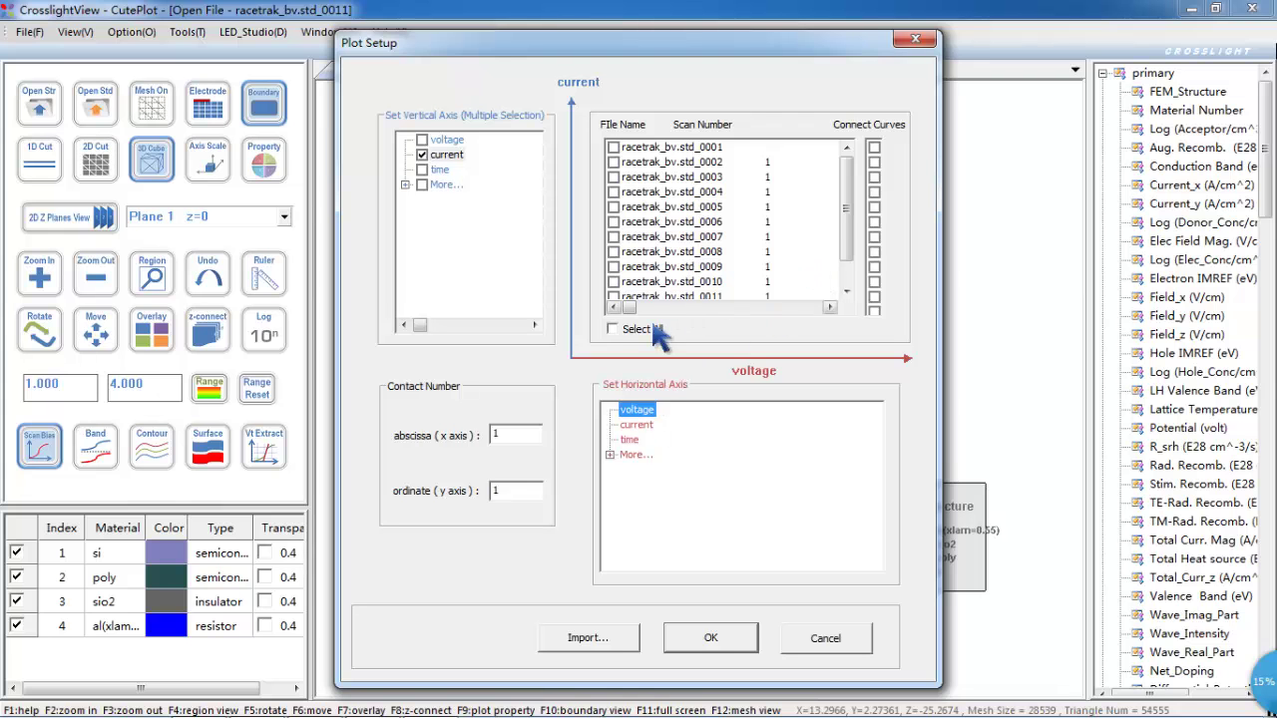
click(613, 329)
double_click(497, 435)
text(3)
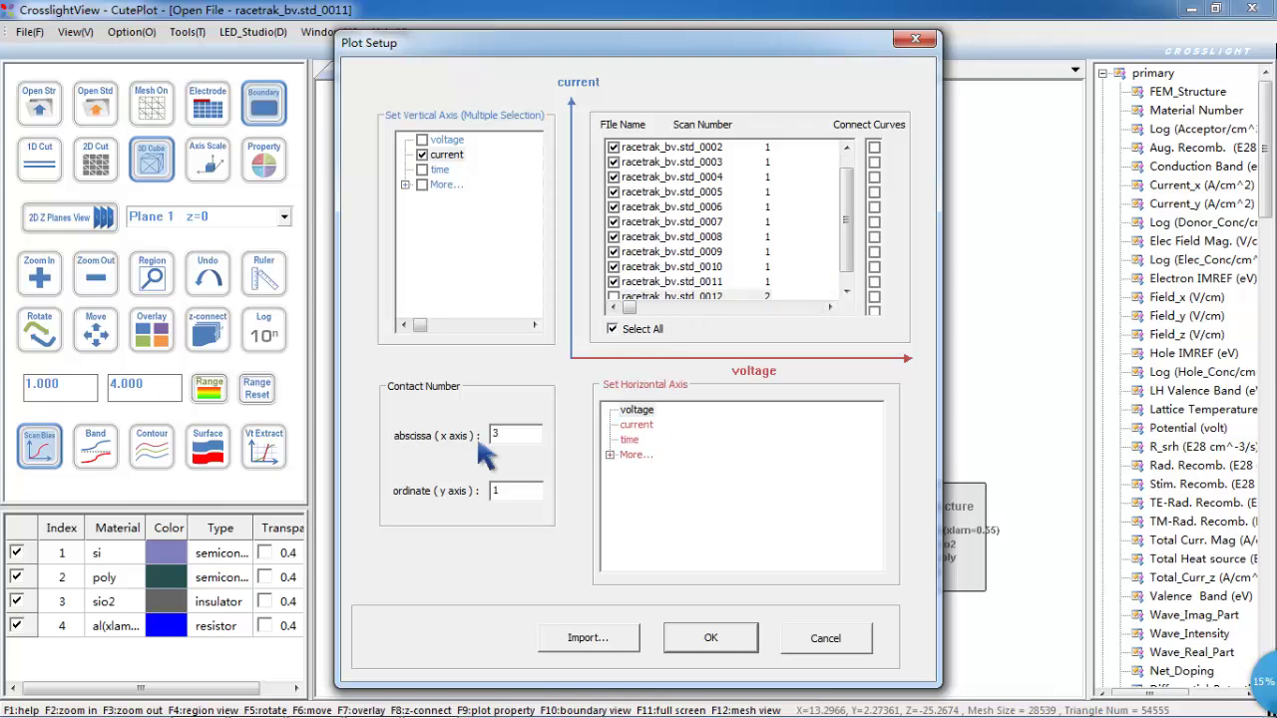
double_click(522, 488)
text(3)
click(706, 641)
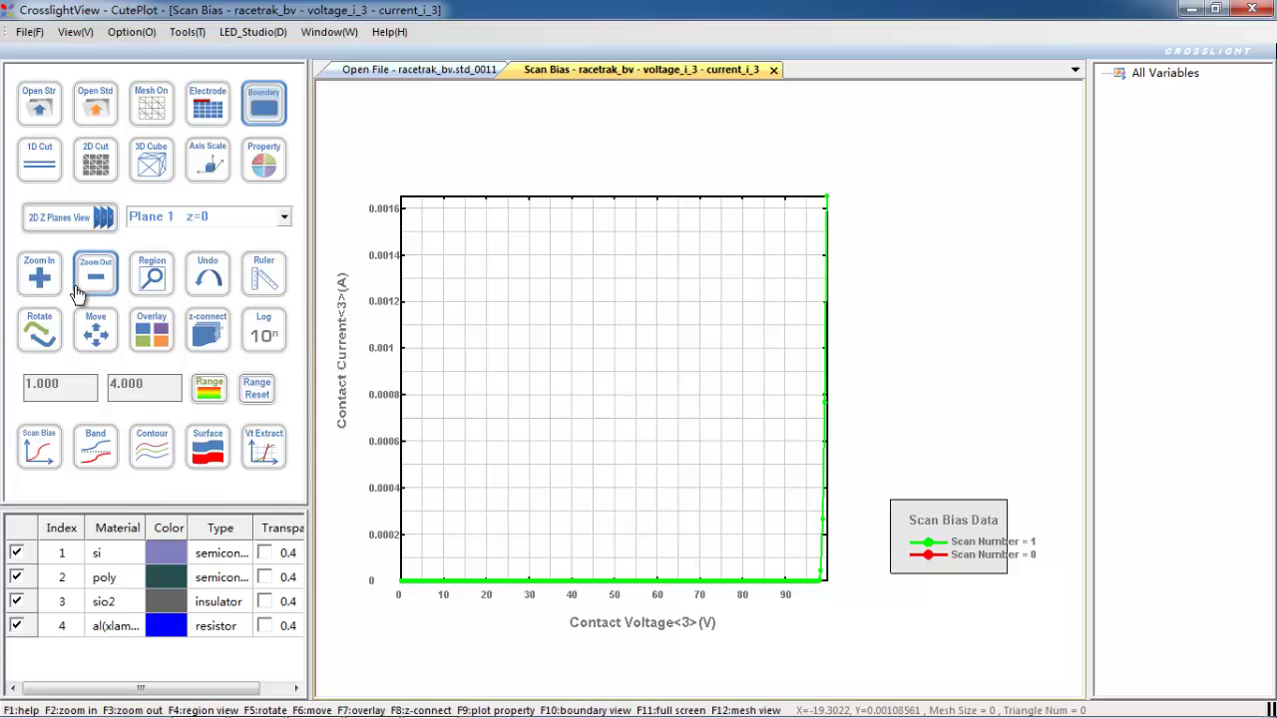
Zoom into the low-current leakage range of the IV curve, then return to the racetrak_bv.std_0011 structure.
click(163, 287)
drag(836, 578, 396, 565)
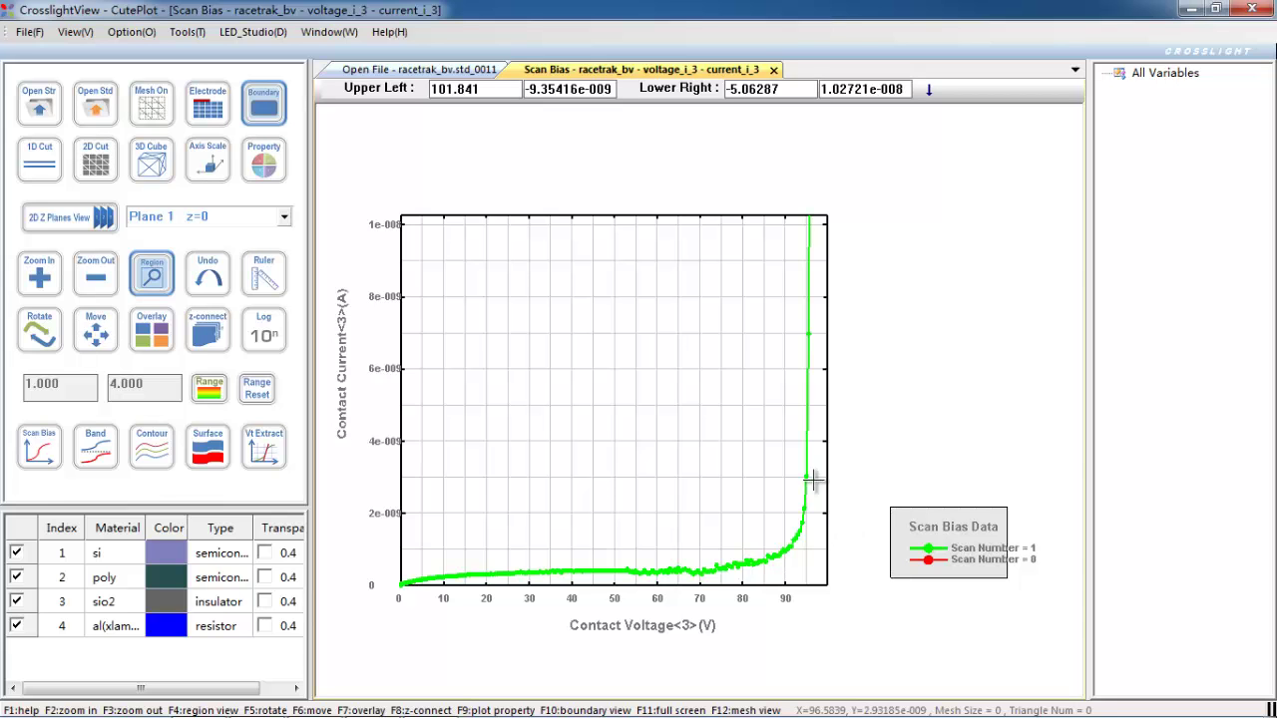
click(456, 72)
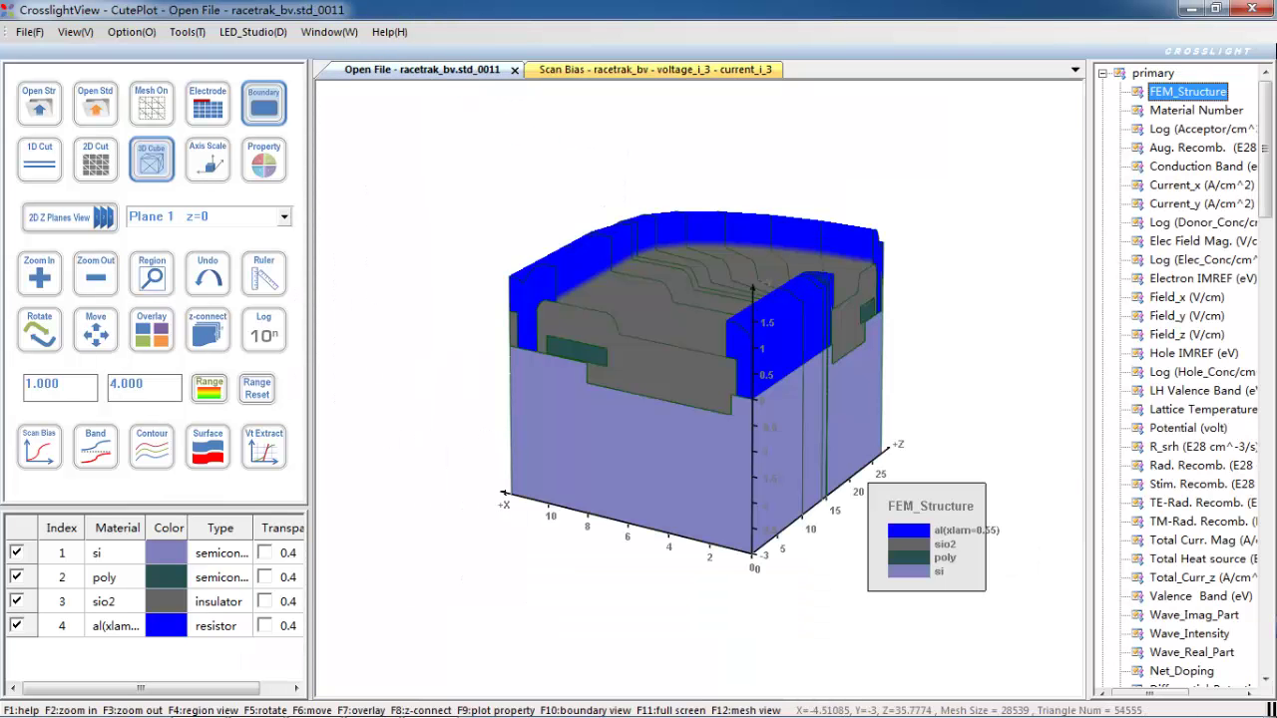
Display 3D contours of Elec Field Mag., Differential_Potential and Total Curr. Mag (0–15000 A/cm^2).
double_click(1257, 242)
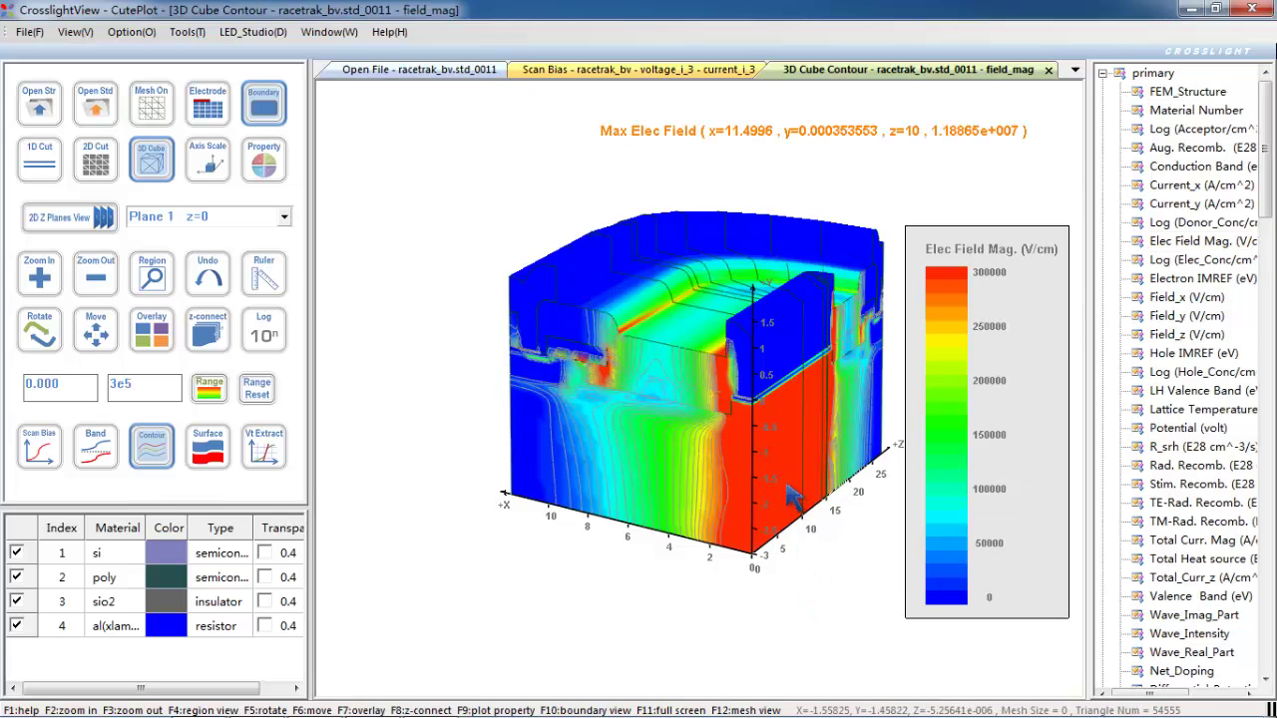
click(1202, 241)
scroll(1202, 240, down, 2)
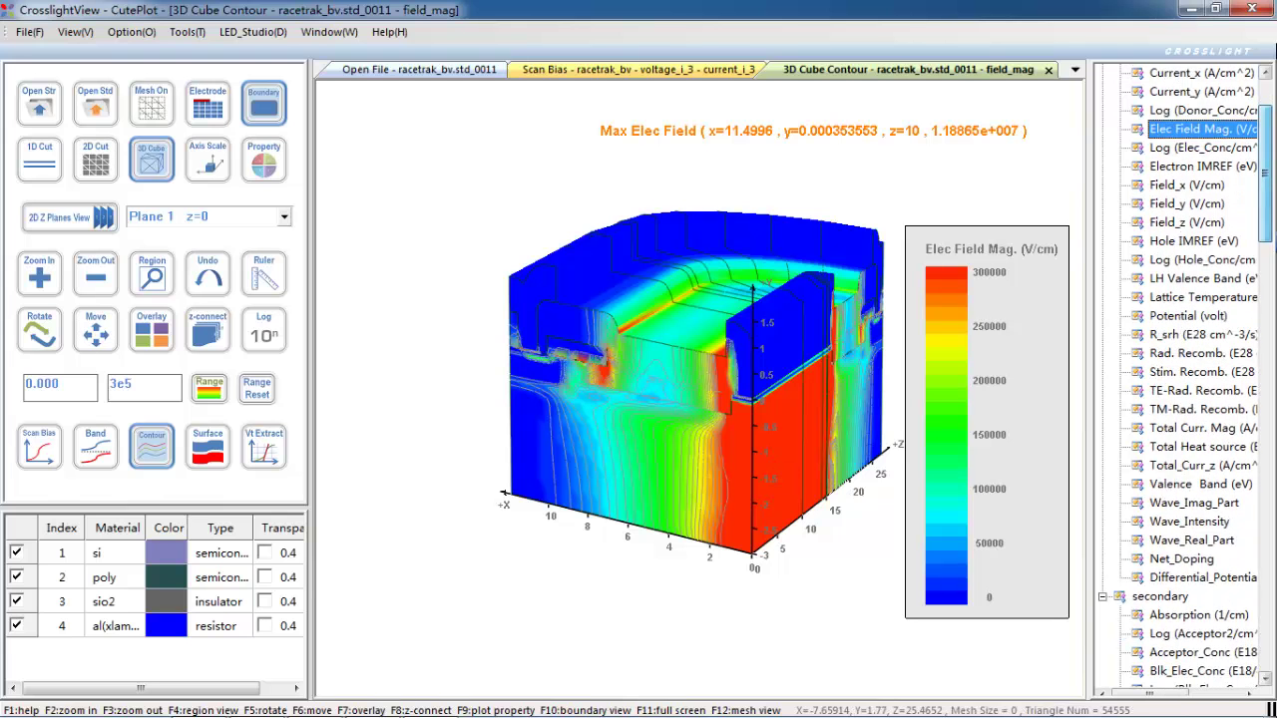
double_click(1203, 578)
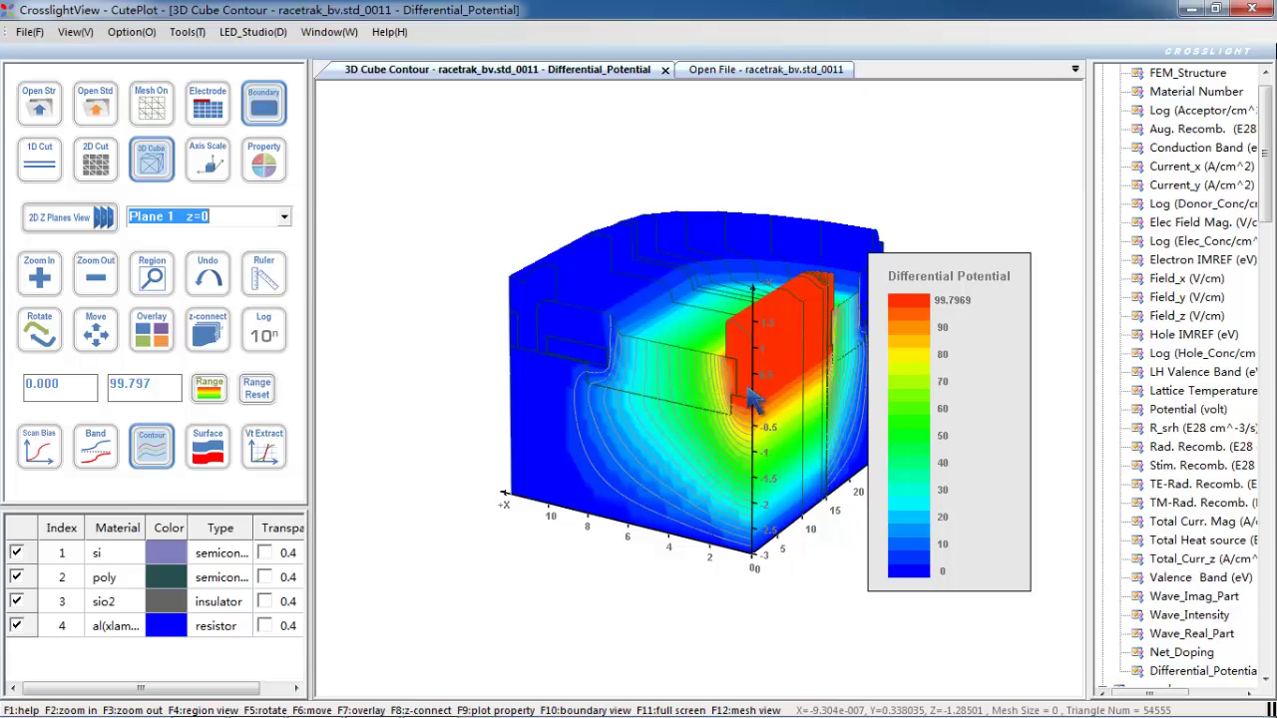
drag(1270, 199, 1269, 242)
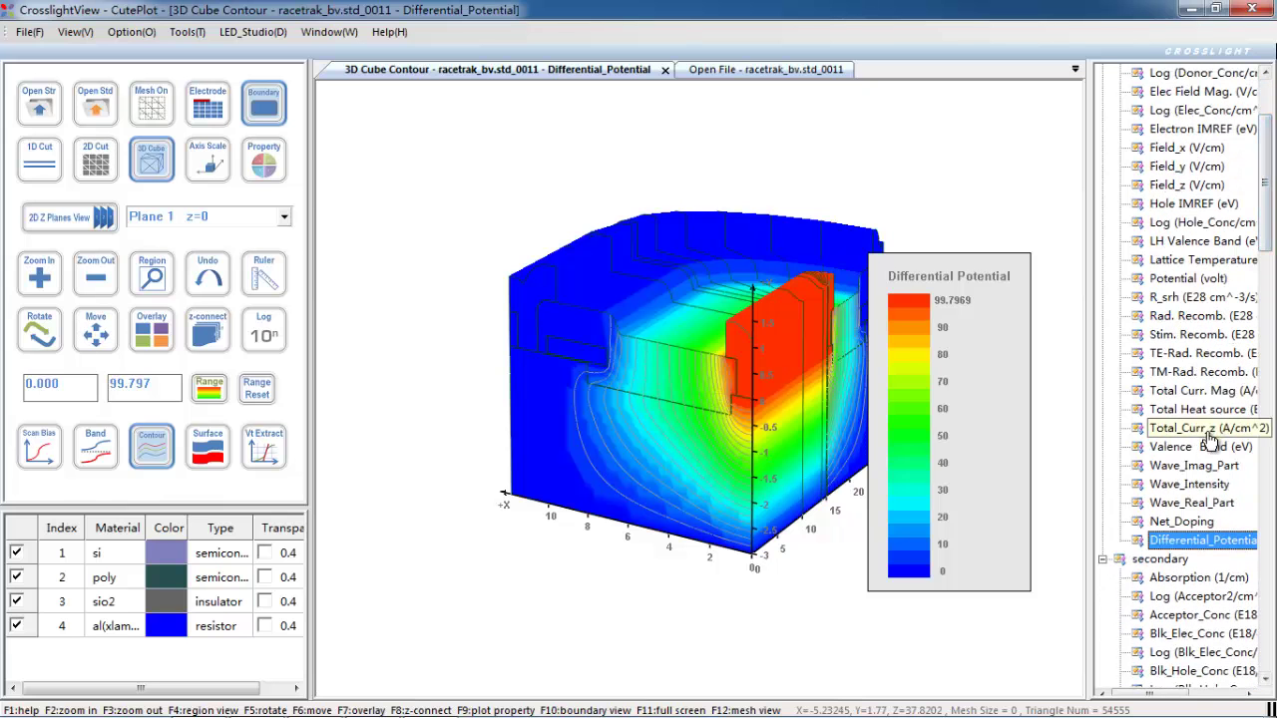
double_click(1188, 397)
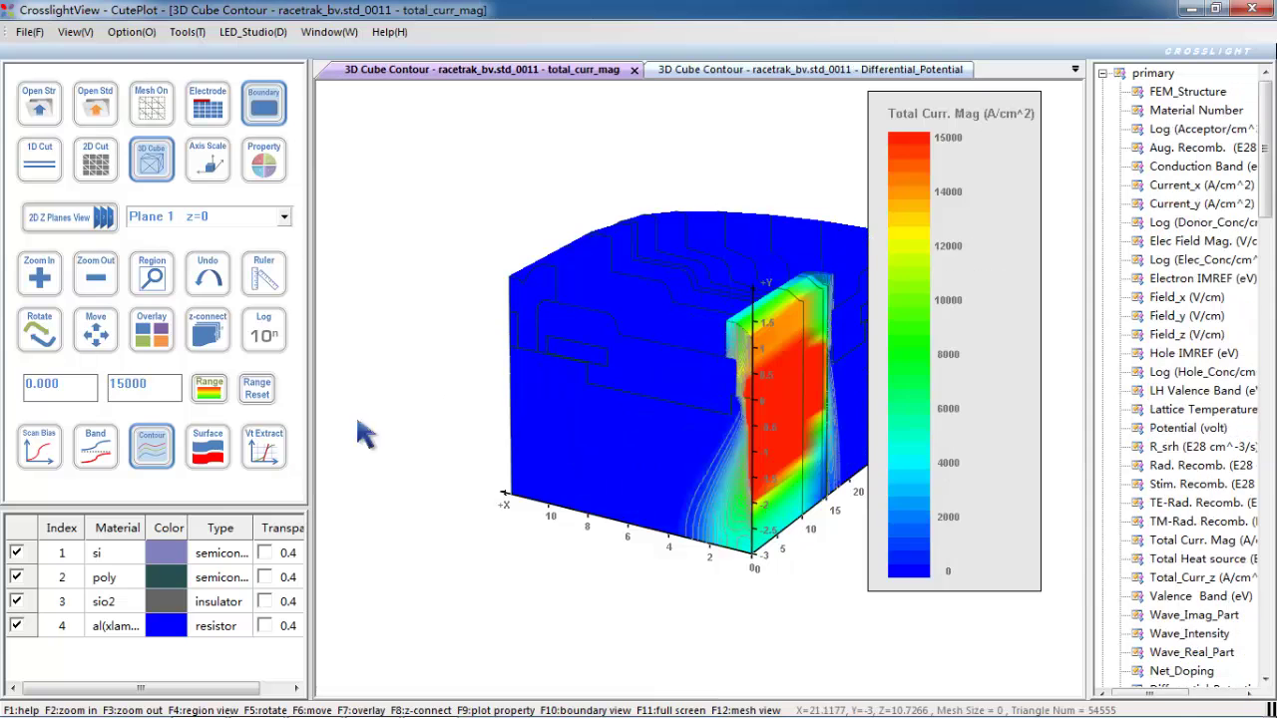